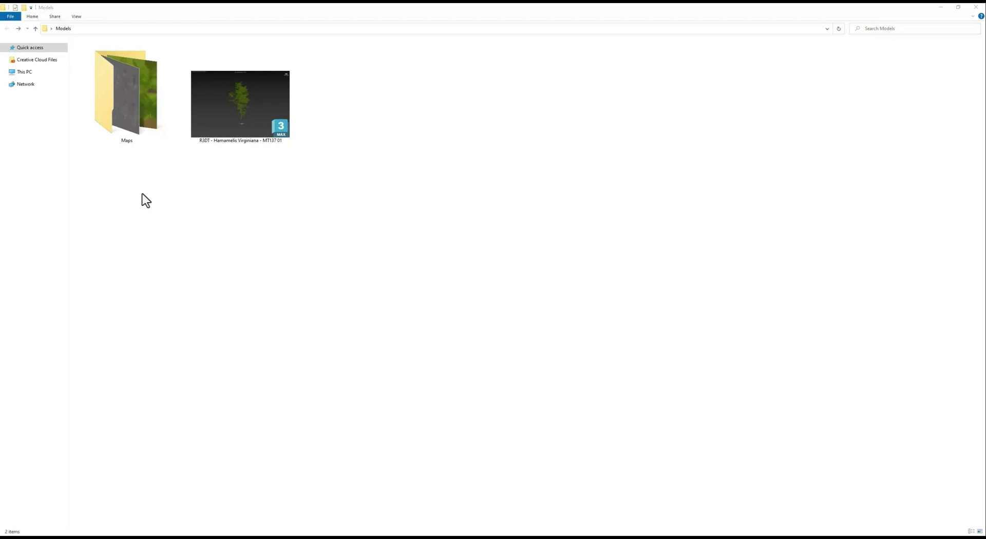
Step: Marquee-select the Maps folder and the tree .max file in Models, then clear the selection
{"action": "left_click_drag", "start_coordinate": [131, 188], "coordinate": [281, 156]}
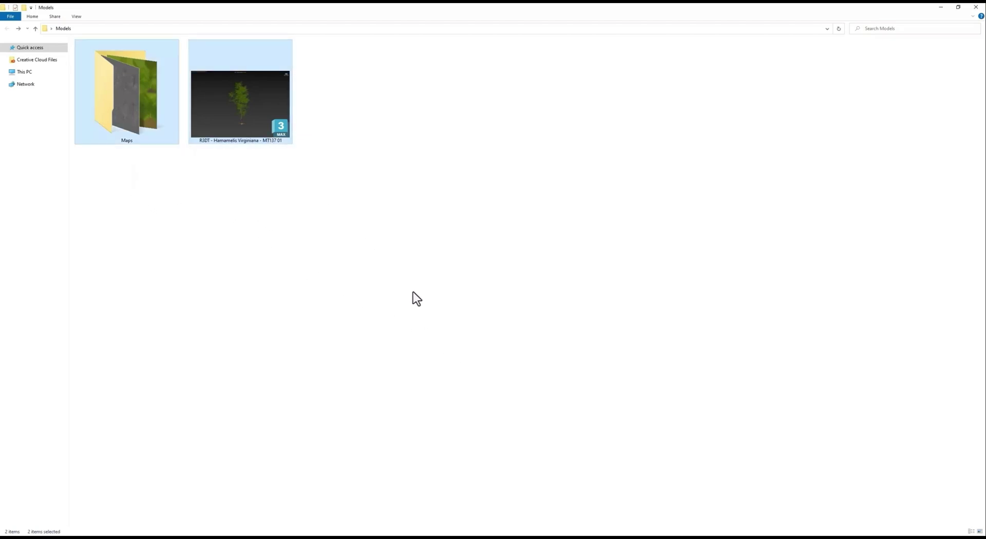
{"action": "left_click", "coordinate": [445, 296]}
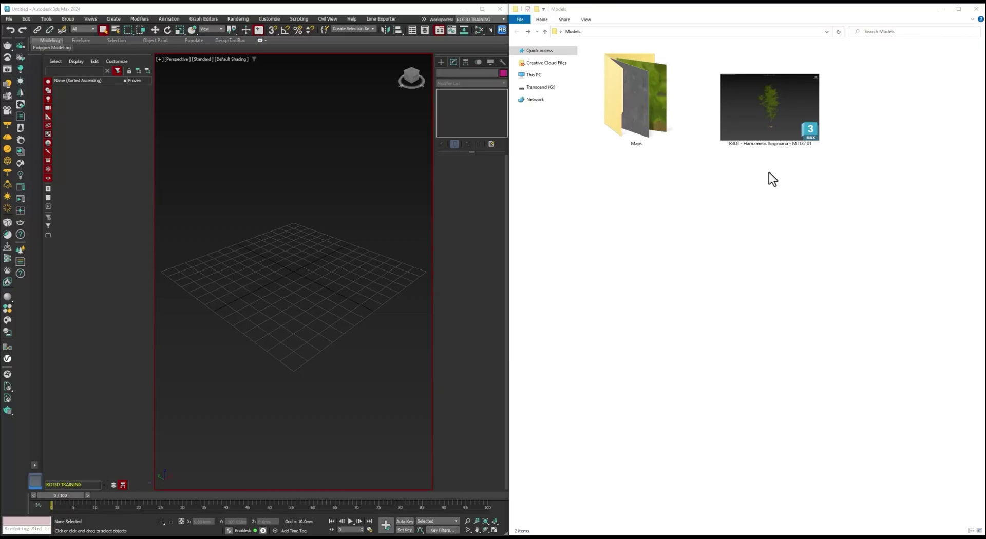
Step: Drop the Hamamelis Virginiana .max file into the empty 3ds Max scene, open it, and maximize 3ds Max
{"action": "left_click_drag", "start_coordinate": [764, 111], "coordinate": [287, 284]}
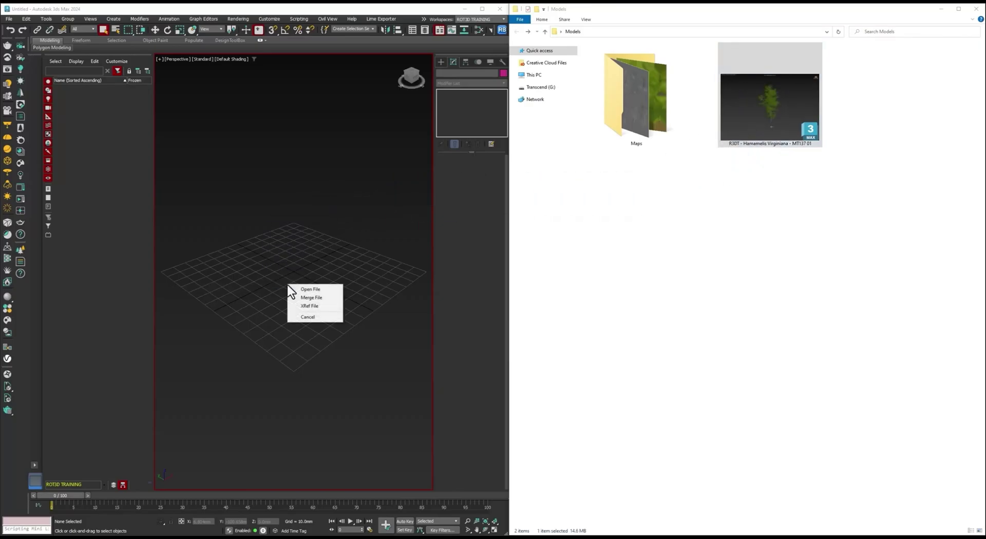
{"action": "left_click", "coordinate": [301, 289]}
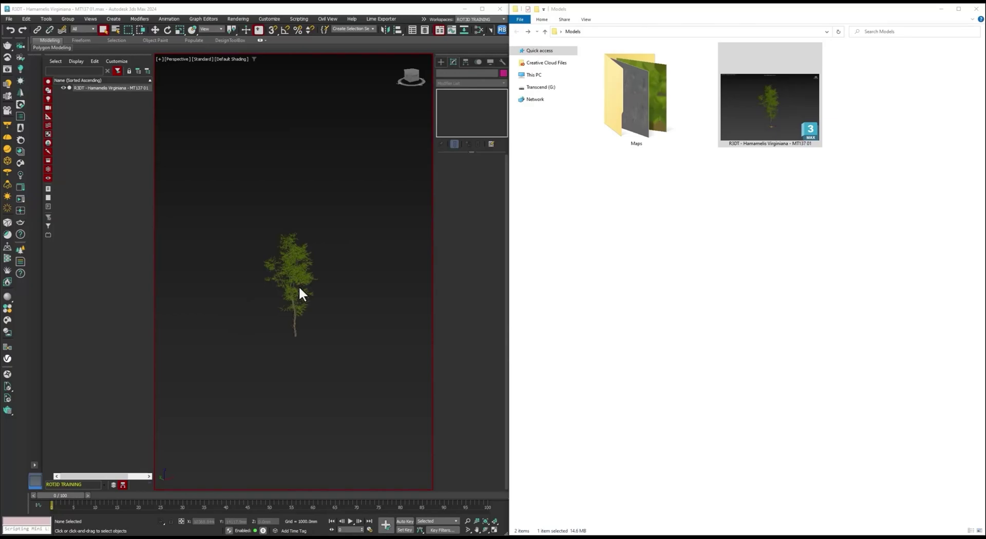
{"action": "key", "text": "super+Up"}
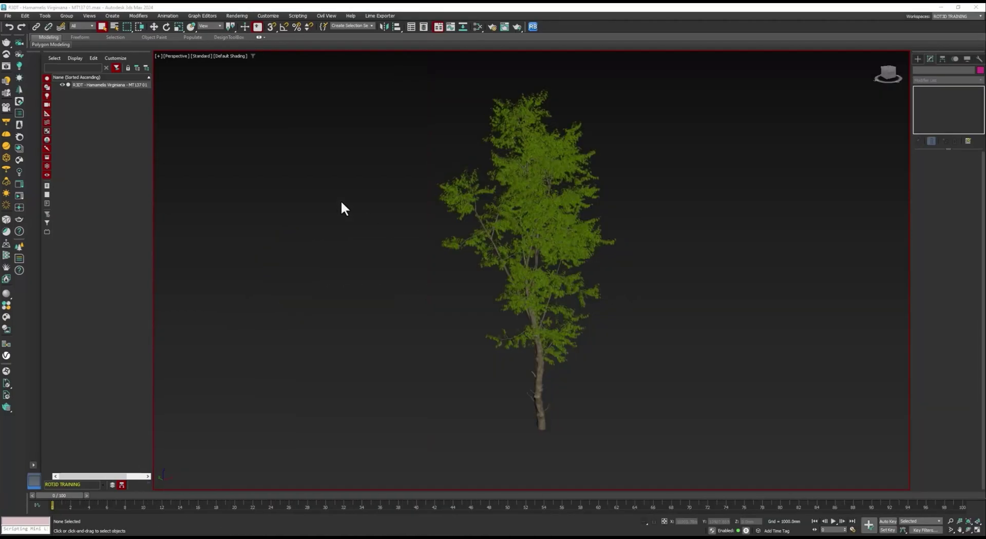
Step: In Asset Tracking, select all eight tree texture maps and choose Set Path
{"action": "left_click", "coordinate": [9, 16]}
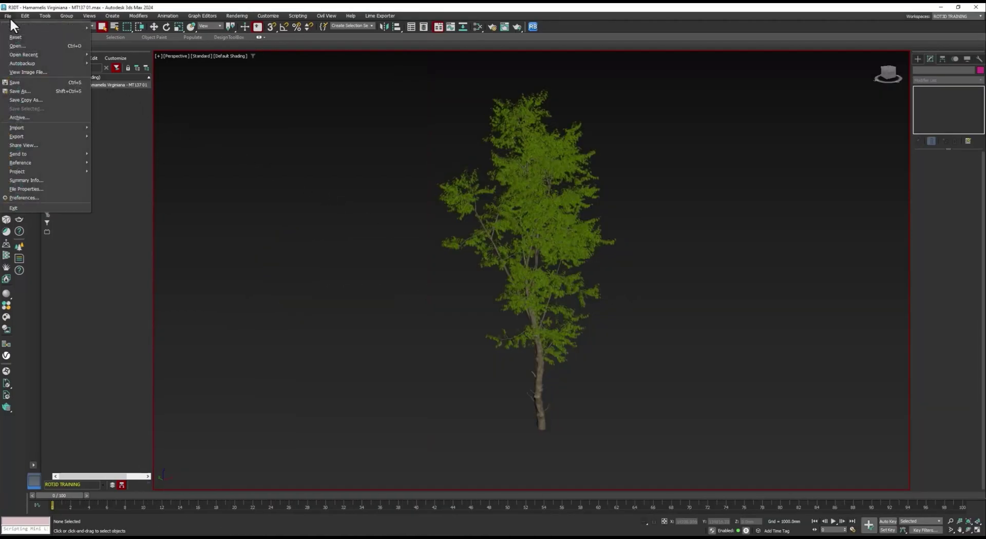
{"action": "mouse_move", "coordinate": [31, 162]}
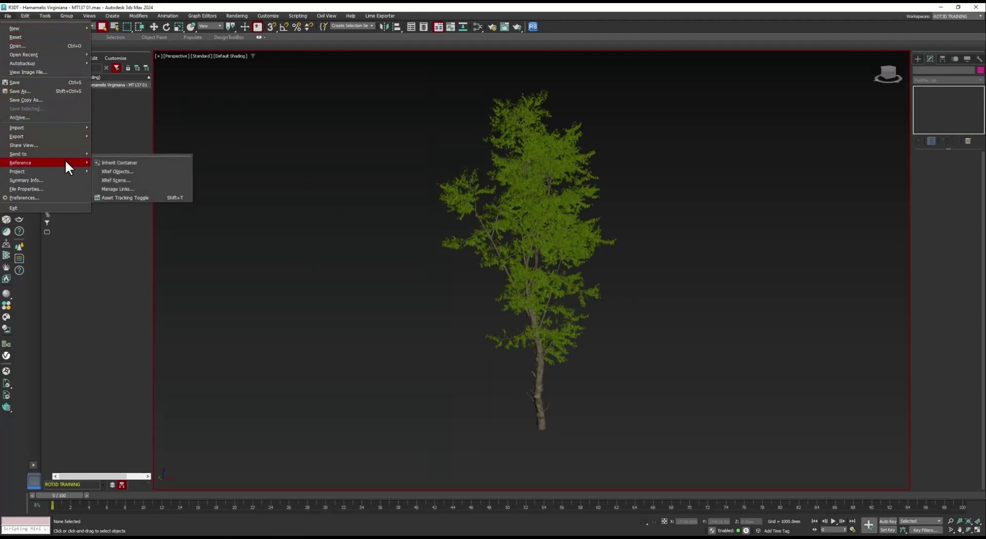
{"action": "left_click", "coordinate": [154, 198]}
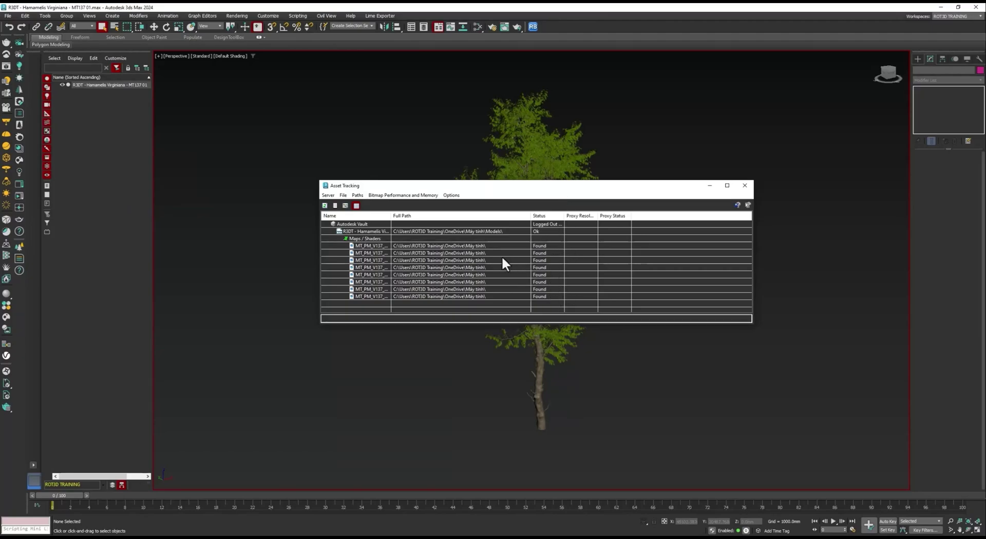
{"action": "left_click", "coordinate": [441, 246]}
{"action": "left_click", "coordinate": [438, 297], "text": "shift"}
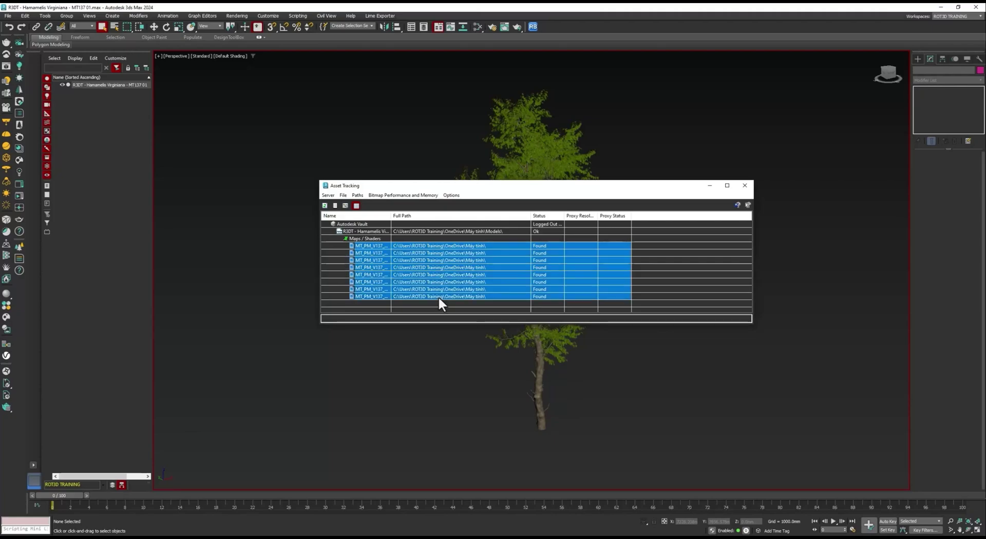
{"action": "right_click", "coordinate": [439, 296]}
{"action": "left_click", "coordinate": [419, 322]}
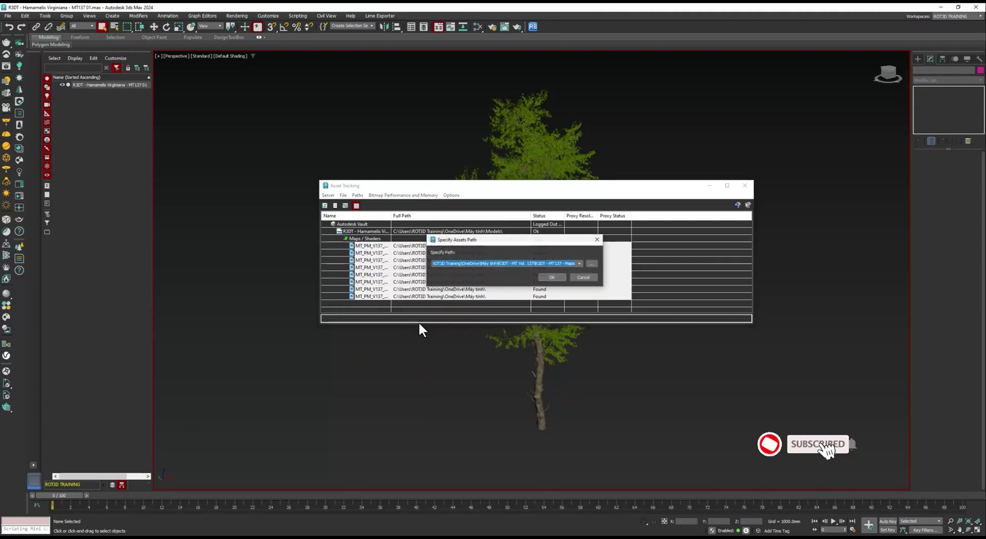
Step: Point the eight maps to the Models\Maps folder and confirm the new path
{"action": "left_click", "coordinate": [591, 264]}
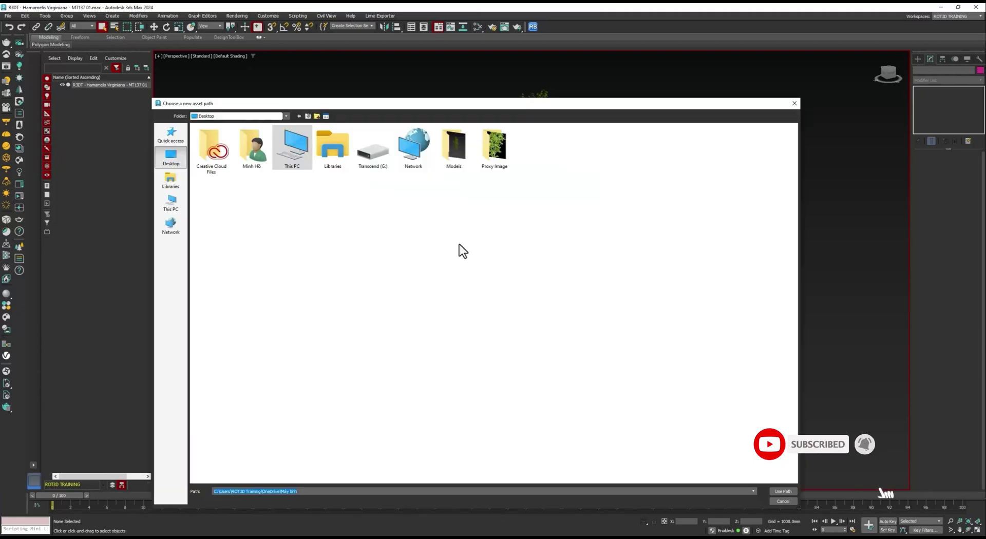
{"action": "double_click", "coordinate": [453, 160]}
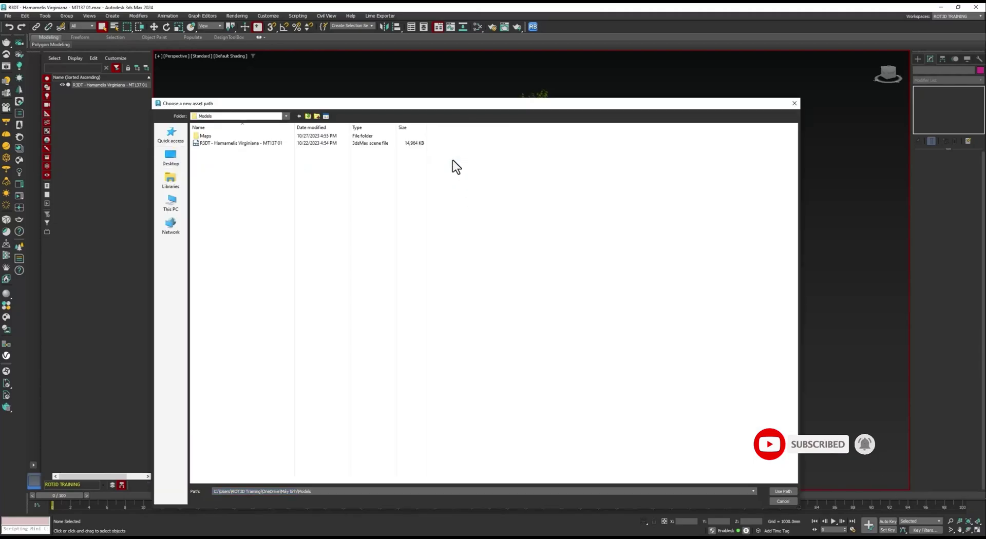
{"action": "left_click", "coordinate": [212, 136]}
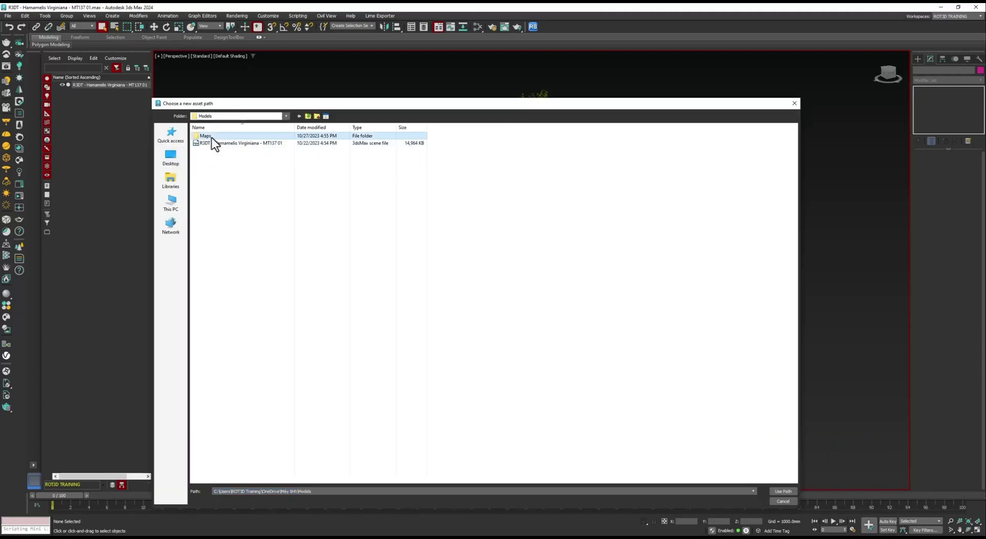
{"action": "double_click", "coordinate": [208, 136]}
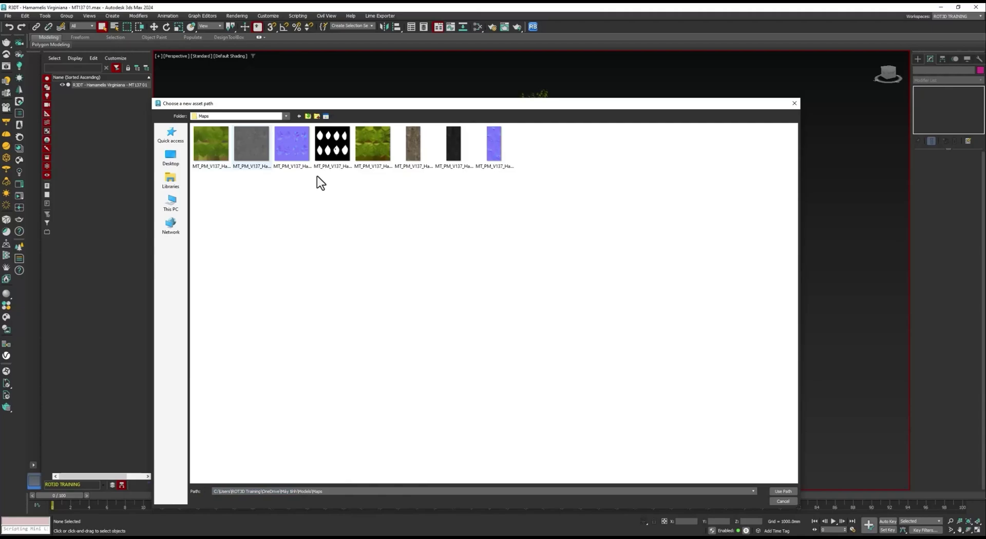
{"action": "left_click", "coordinate": [781, 490]}
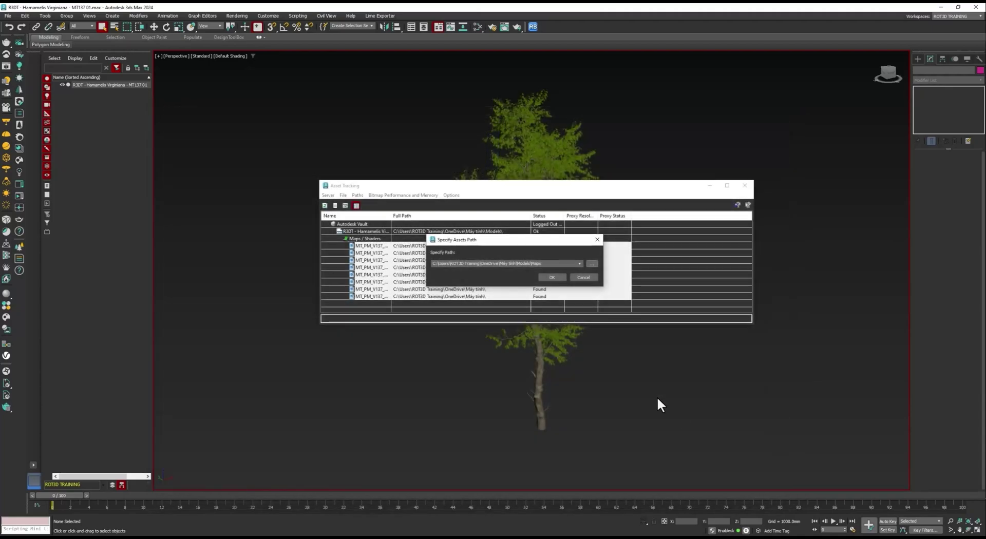
{"action": "left_click", "coordinate": [553, 277]}
{"action": "left_click", "coordinate": [542, 248]}
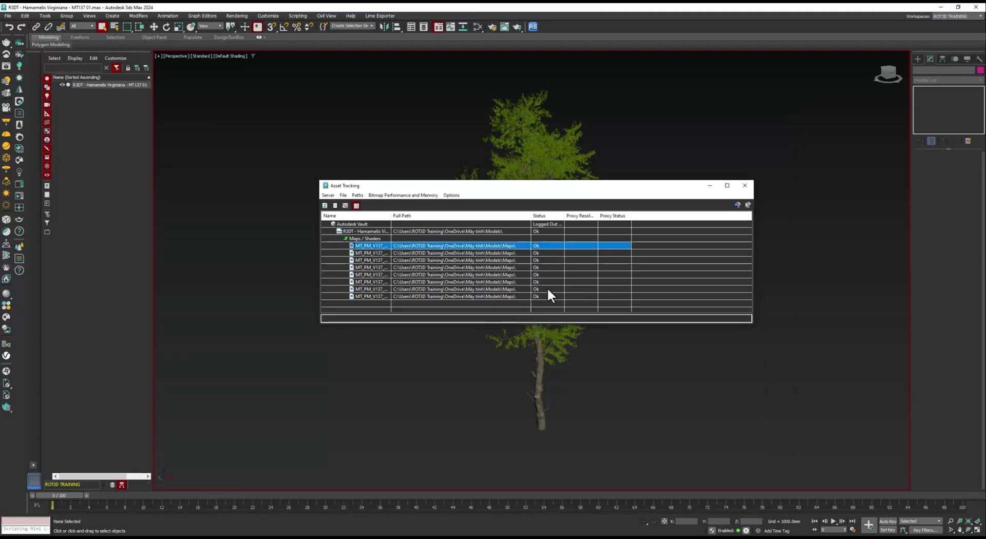
{"action": "left_click", "coordinate": [541, 296], "text": "shift"}
Step: Select the eight map rows again and close the Asset Tracking window
{"action": "left_click", "coordinate": [745, 186]}
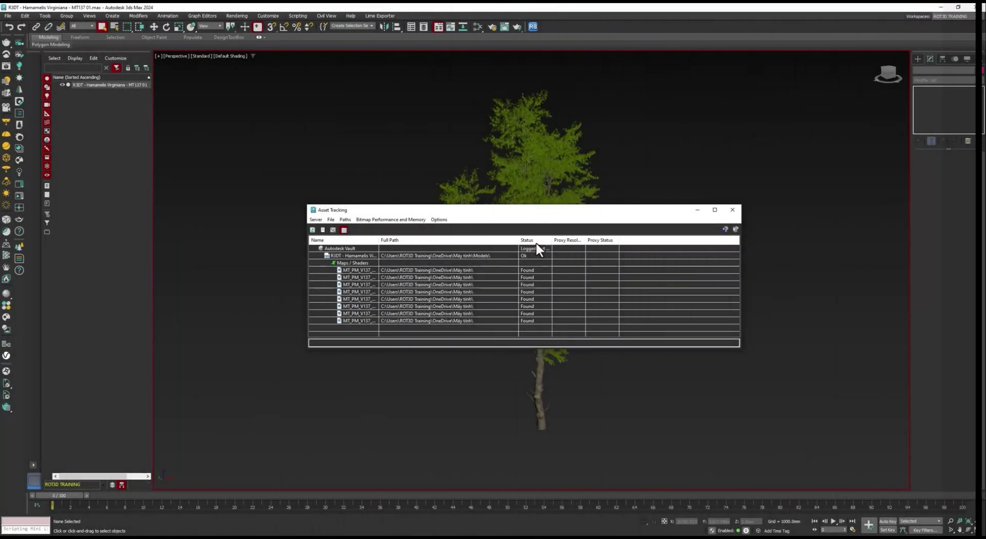
{"action": "left_click", "coordinate": [528, 272]}
{"action": "left_click", "coordinate": [528, 321], "text": "shift"}
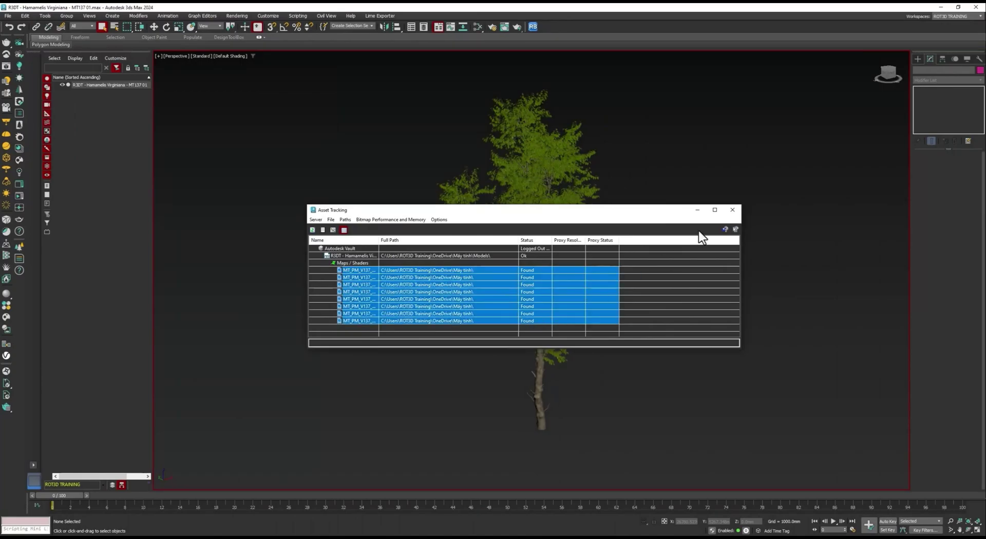
{"action": "left_click", "coordinate": [732, 210]}
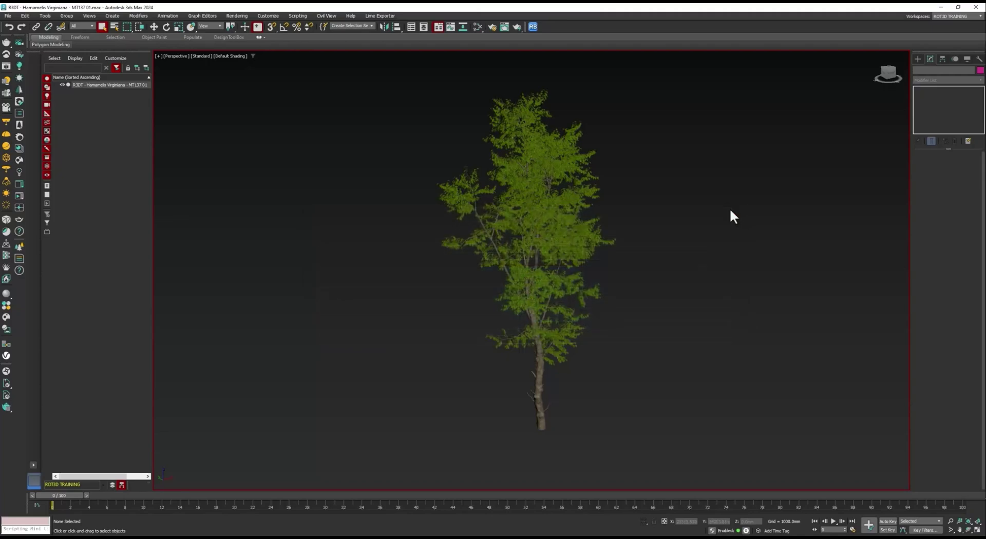
Step: Relink the missing bitmaps to the Models\Maps folder with Relink Bitmaps
{"action": "left_click", "coordinate": [534, 26]}
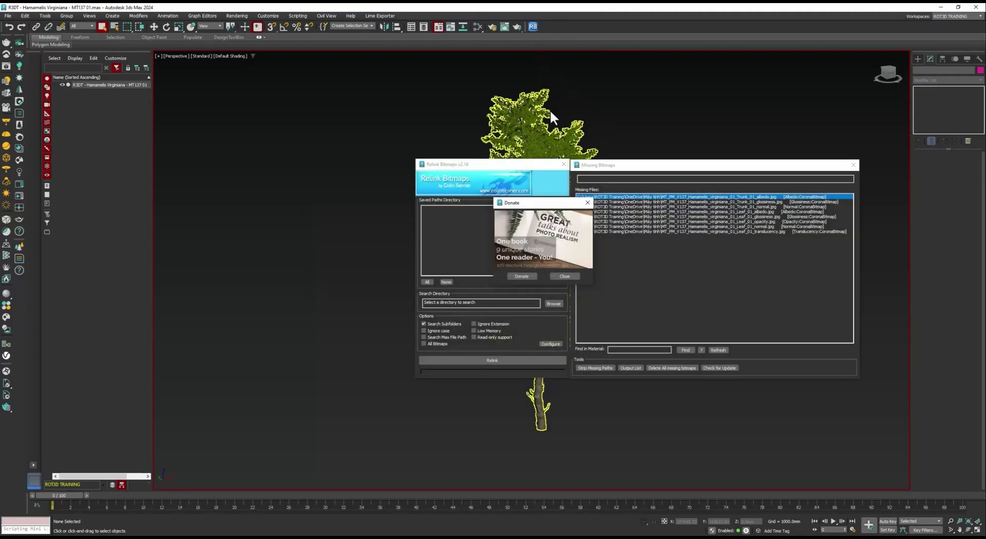
{"action": "left_click", "coordinate": [572, 277]}
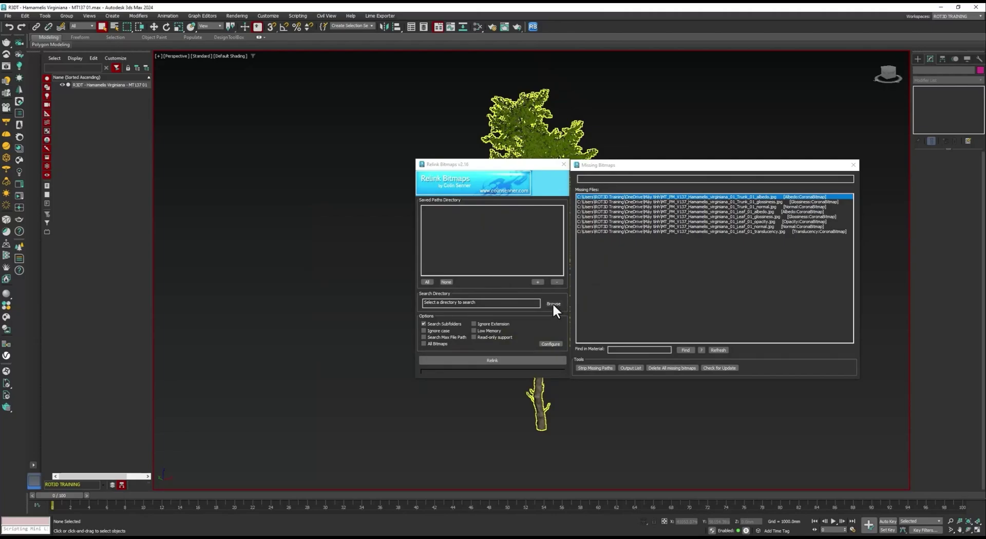
{"action": "left_click", "coordinate": [553, 303]}
{"action": "double_click", "coordinate": [510, 245]}
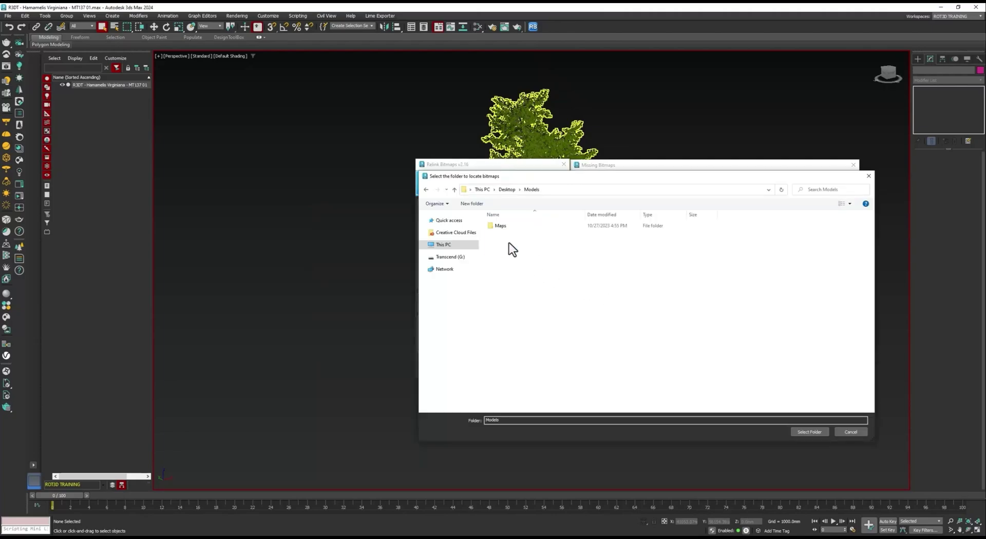
{"action": "double_click", "coordinate": [504, 228]}
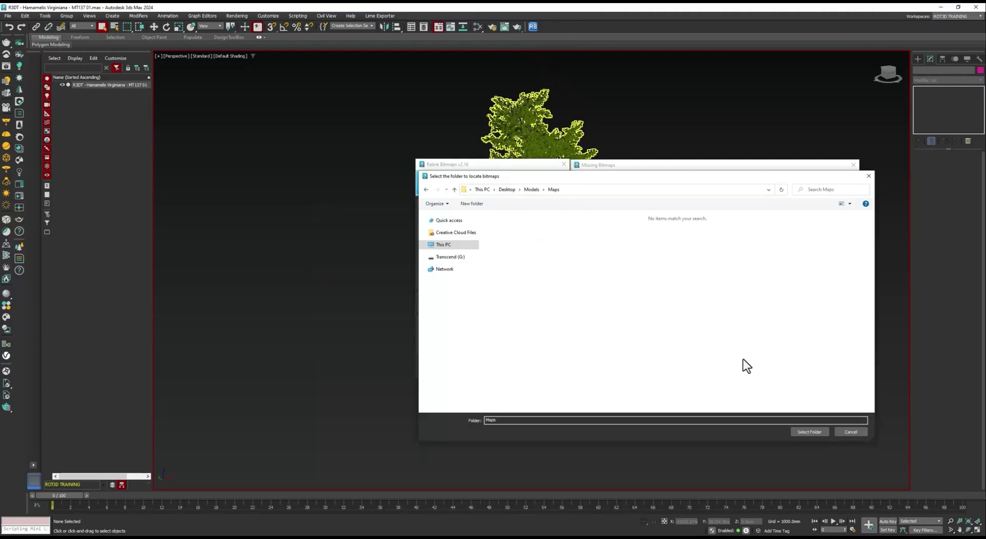
{"action": "left_click", "coordinate": [801, 431]}
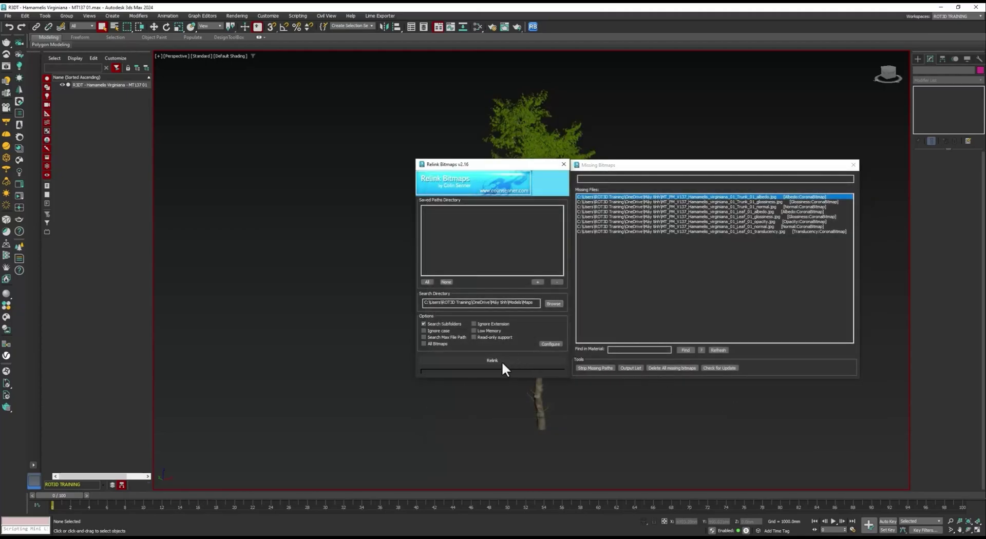
{"action": "left_click", "coordinate": [492, 360]}
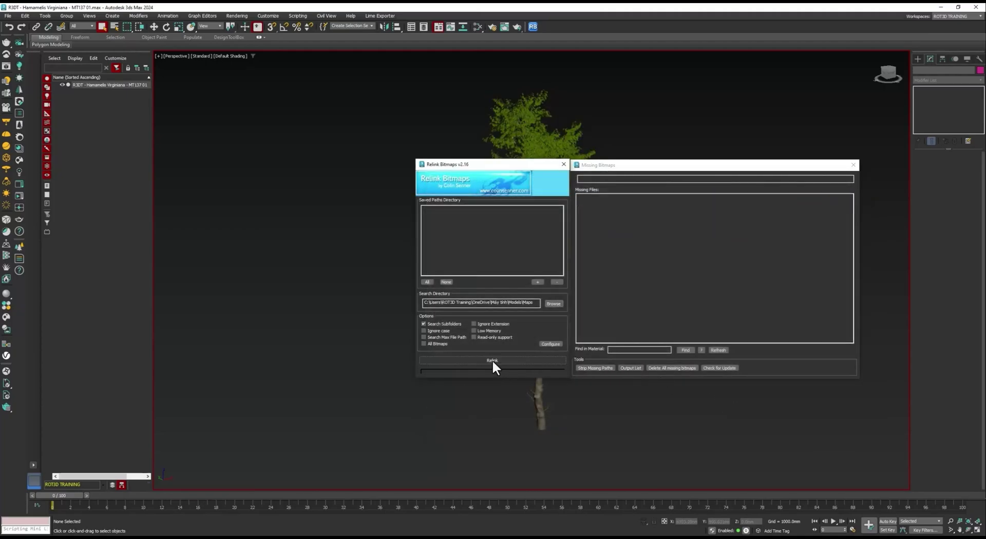
{"action": "left_click", "coordinate": [564, 164]}
Step: Refresh Asset Tracking so all eight maps read Ok, then close it
{"action": "key", "text": "shift+t"}
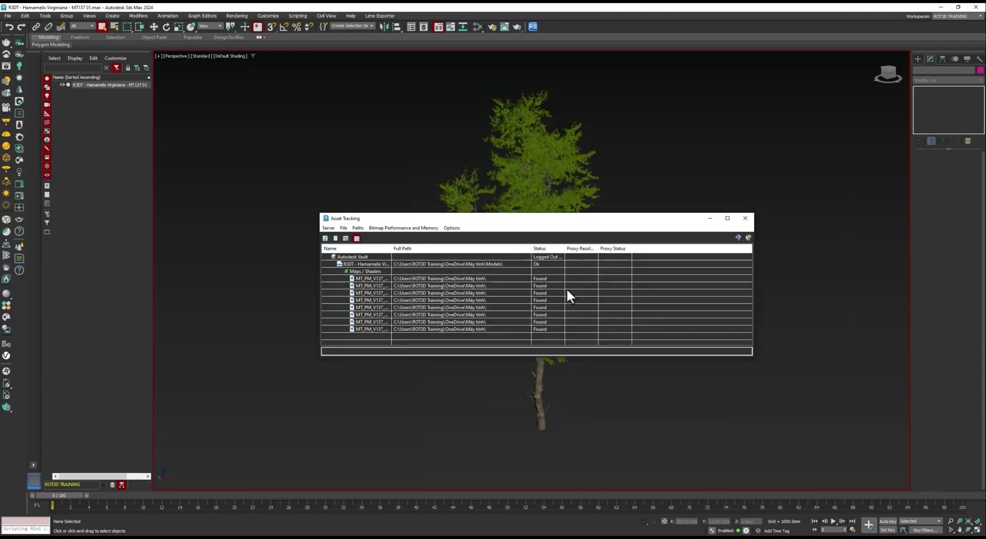
{"action": "right_click", "coordinate": [567, 289]}
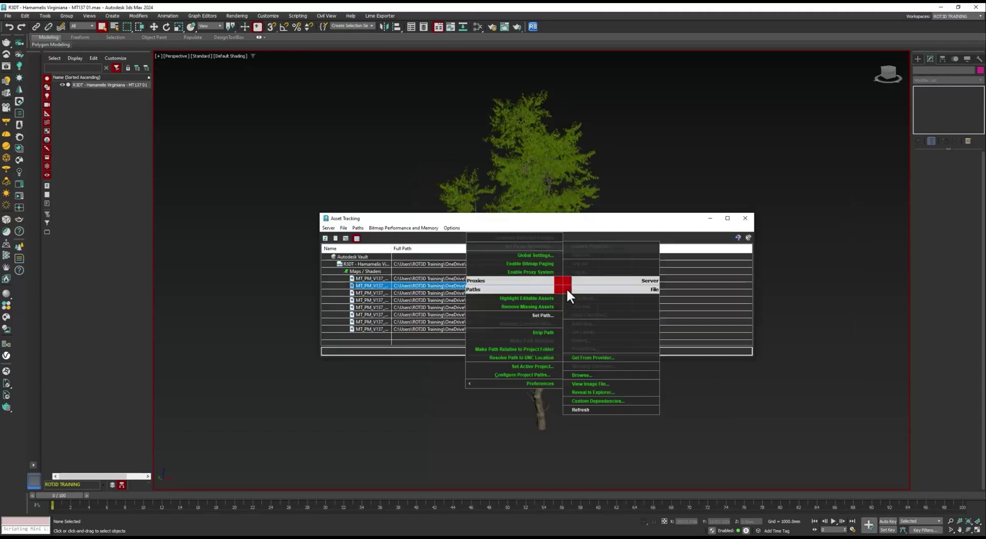
{"action": "left_click", "coordinate": [584, 409]}
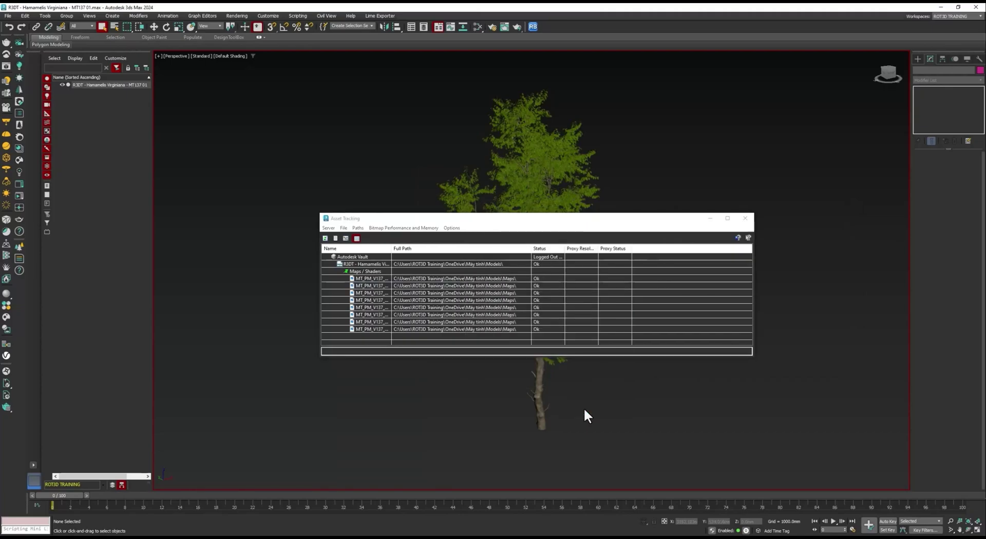
{"action": "left_click", "coordinate": [544, 279]}
{"action": "left_click", "coordinate": [549, 329], "text": "shift"}
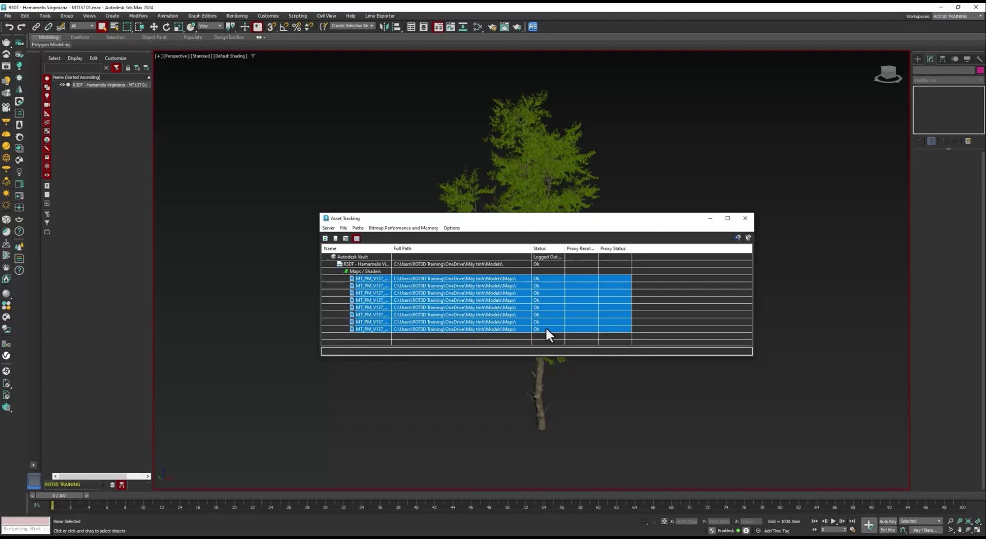
{"action": "left_click", "coordinate": [710, 219]}
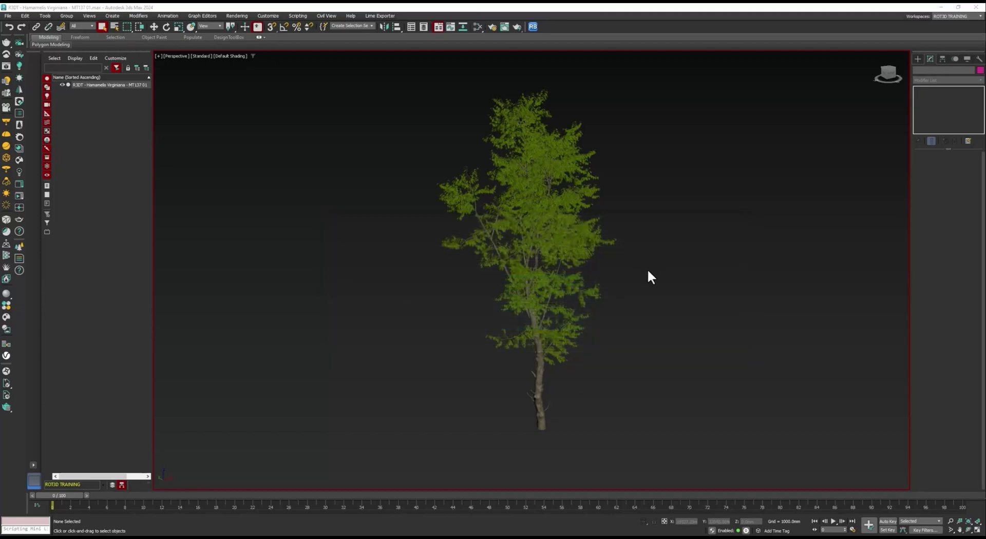
Step: Keep Corona as the renderer in Render Setup, close it, and select the tree
{"action": "left_click", "coordinate": [493, 29]}
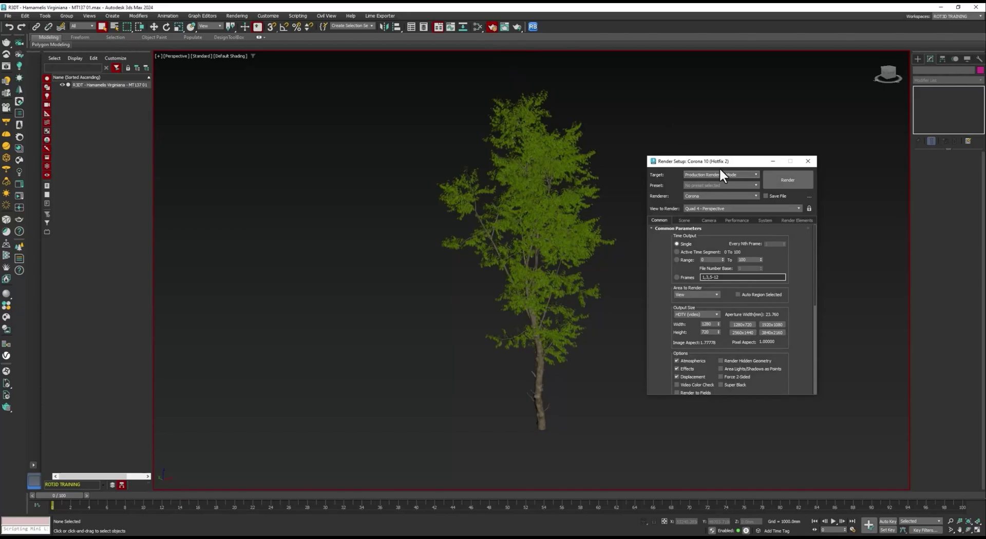
{"action": "left_click", "coordinate": [692, 195]}
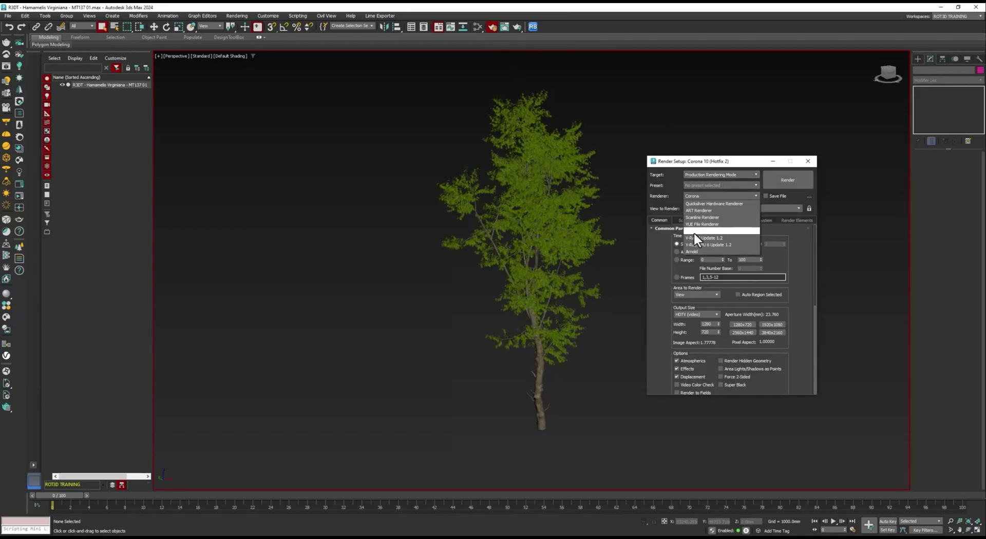
{"action": "left_click", "coordinate": [728, 231]}
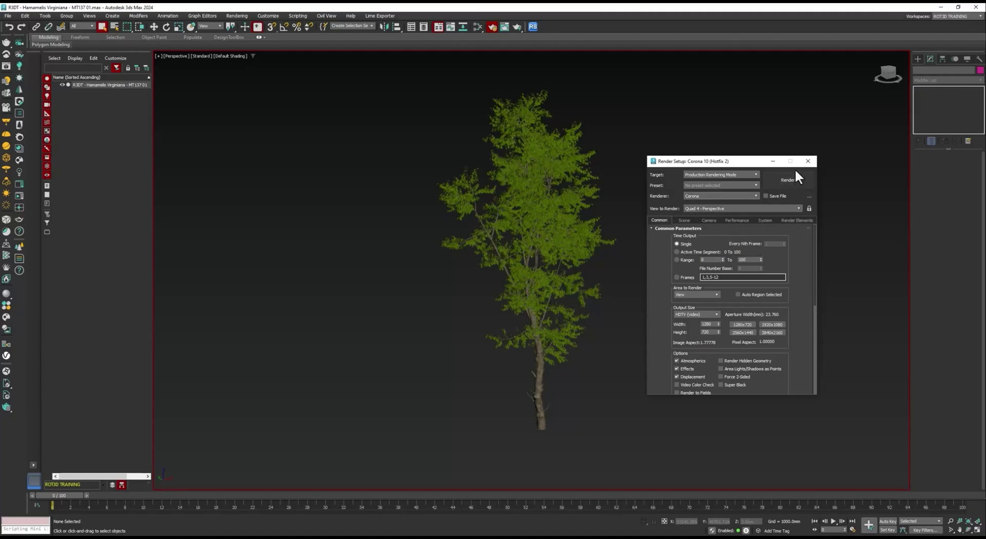
{"action": "left_click", "coordinate": [807, 161]}
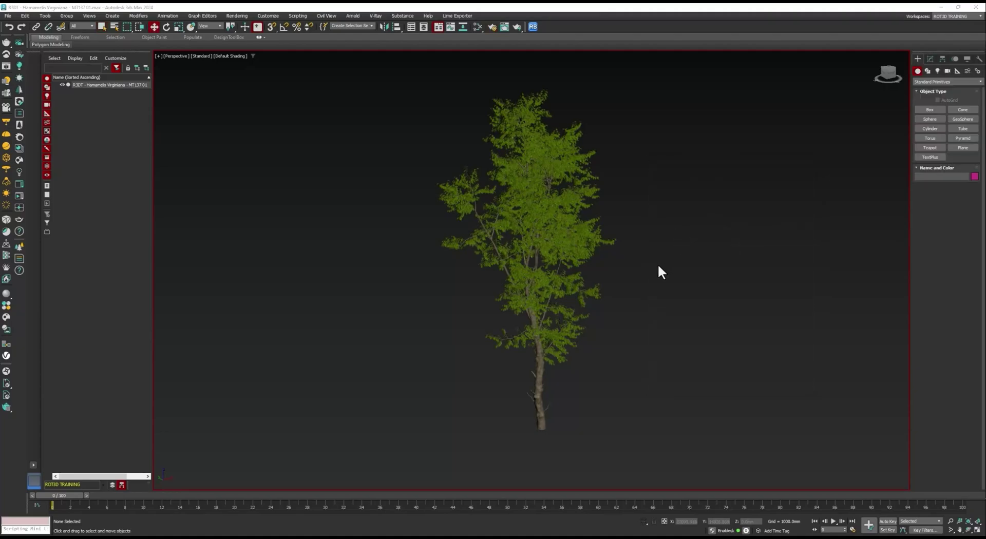
{"action": "left_click", "coordinate": [562, 244]}
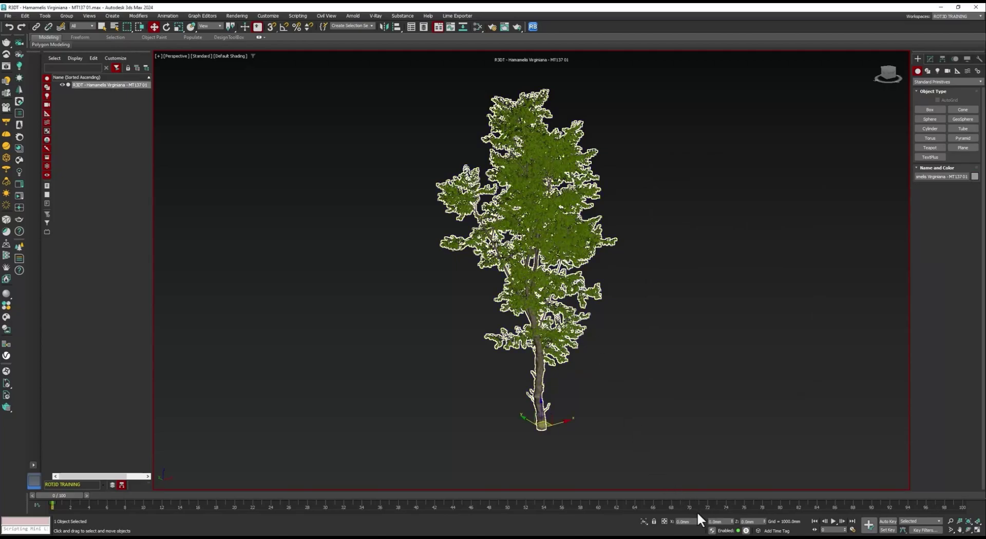
Step: Check the tree's Y and Z position fields read 0
{"action": "double_click", "coordinate": [719, 522]}
{"action": "key", "text": "Tab"}
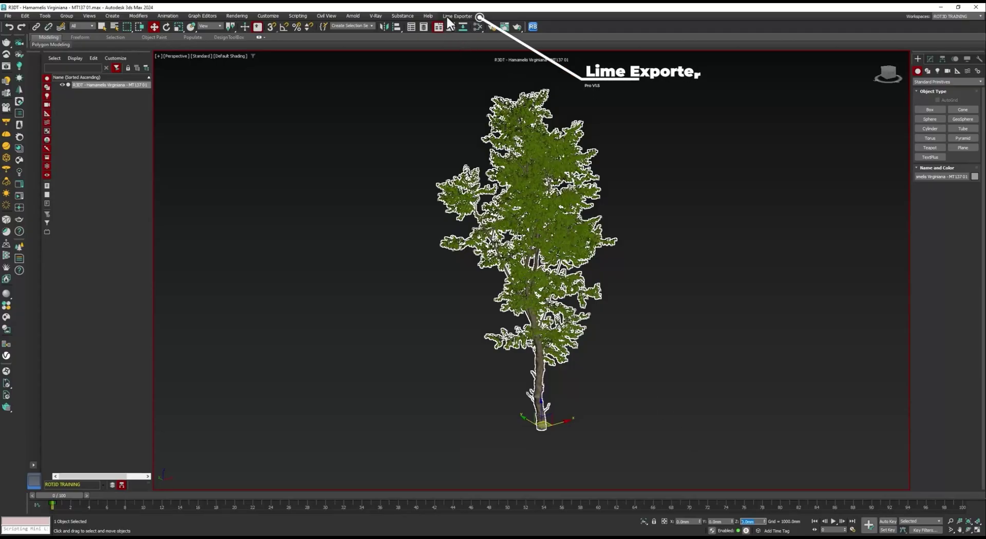
Step: Export the selected tree with Lime Exporter to Desktop\Proxy Image as 'R3DT - Hamamelis Virginiana - MT137 01'
{"action": "left_click", "coordinate": [447, 16]}
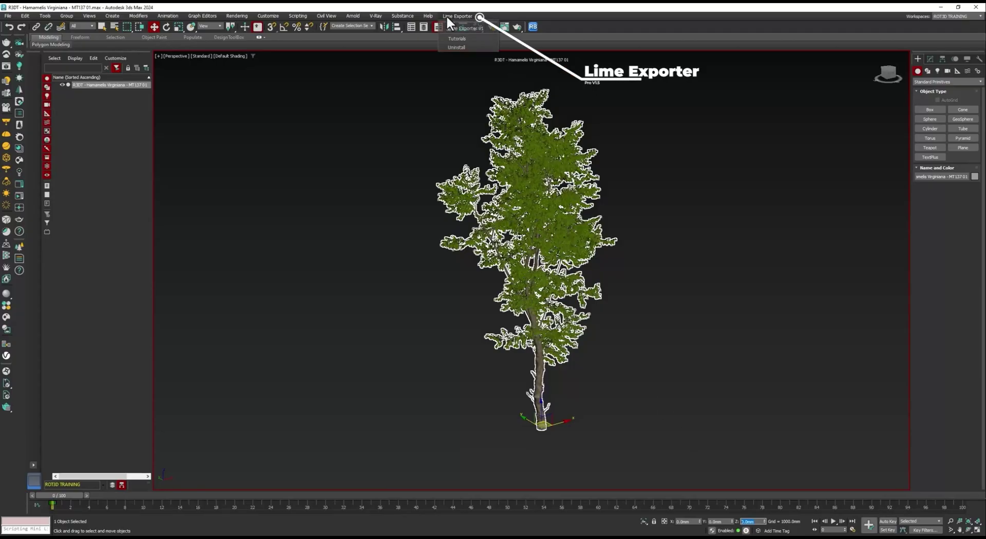
{"action": "left_click", "coordinate": [486, 28]}
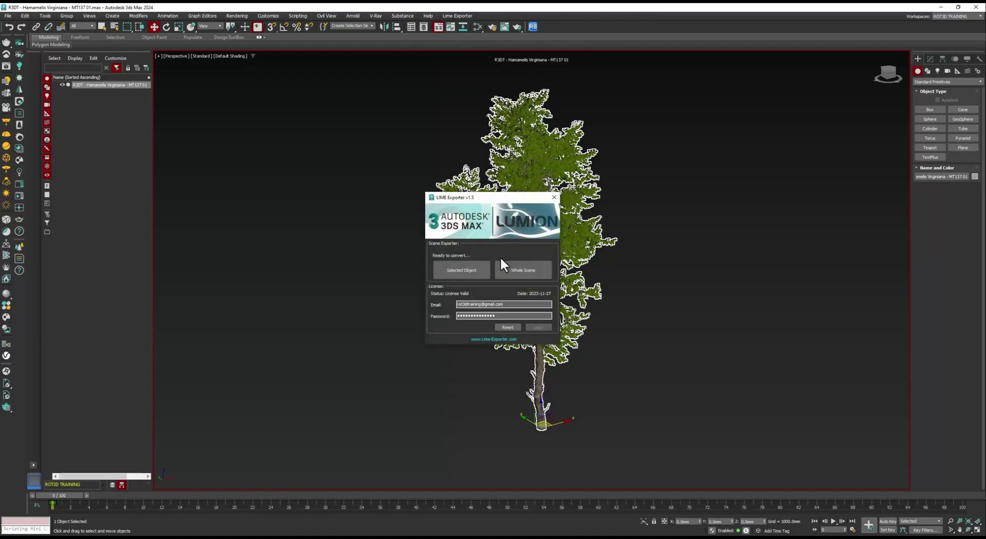
{"action": "left_click", "coordinate": [464, 274]}
{"action": "double_click", "coordinate": [554, 277]}
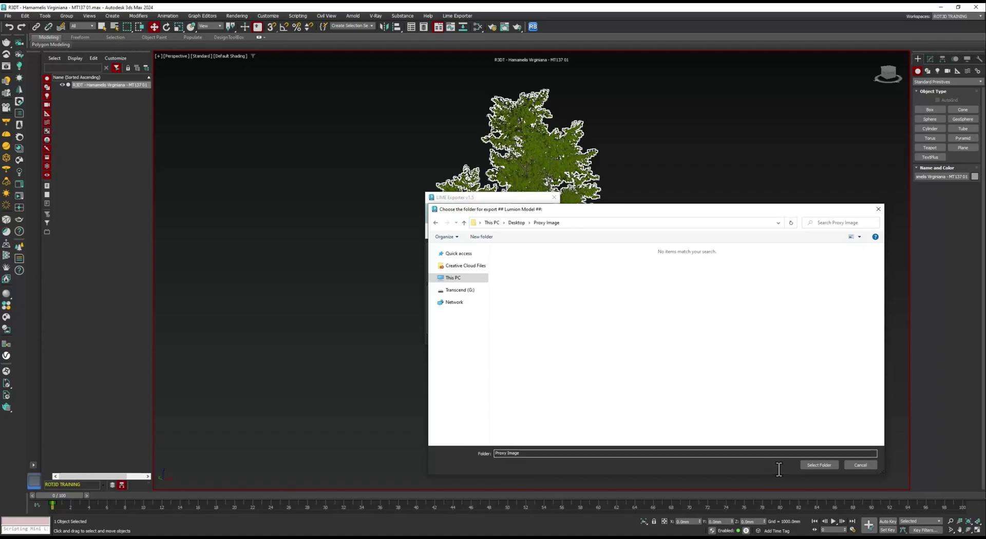
{"action": "left_click", "coordinate": [818, 465]}
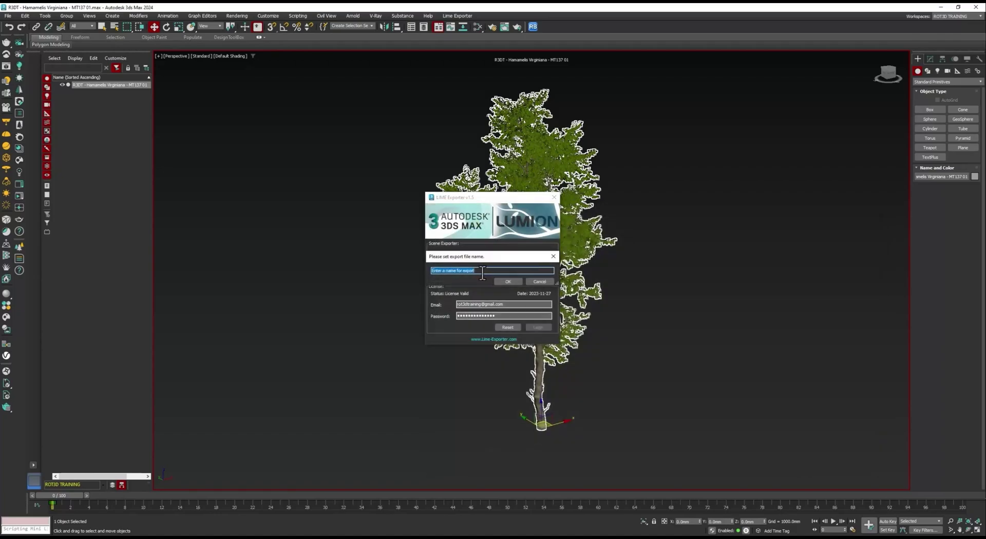
{"action": "type", "text": "R3DT - Hamamelis Virginiana - MT137 01"}
{"action": "left_click", "coordinate": [510, 282]}
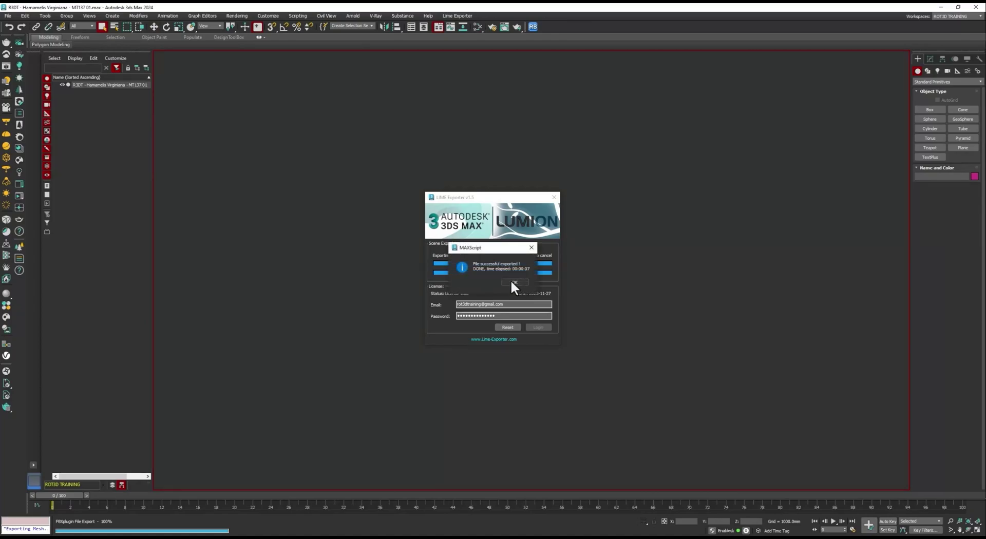
{"action": "left_click", "coordinate": [512, 281]}
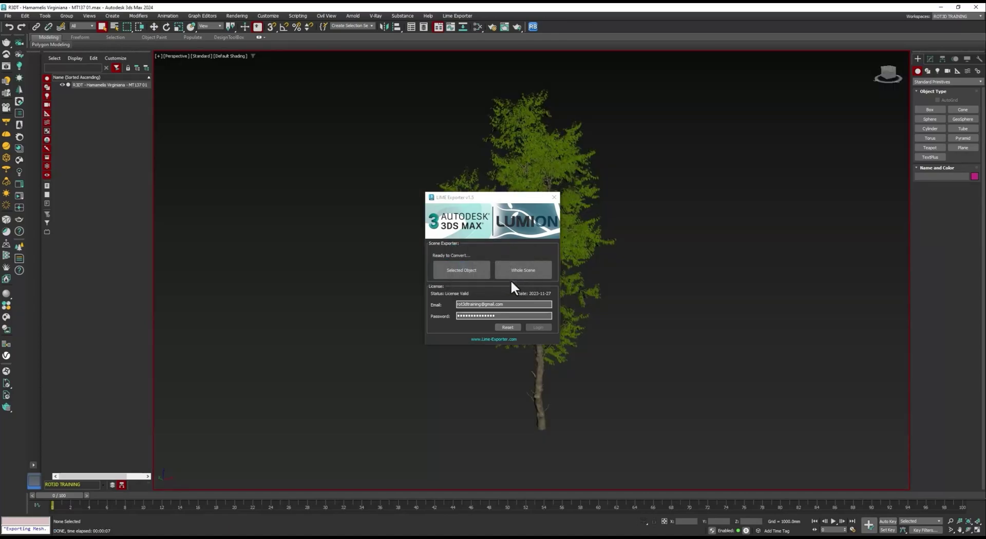
{"action": "left_click", "coordinate": [554, 197]}
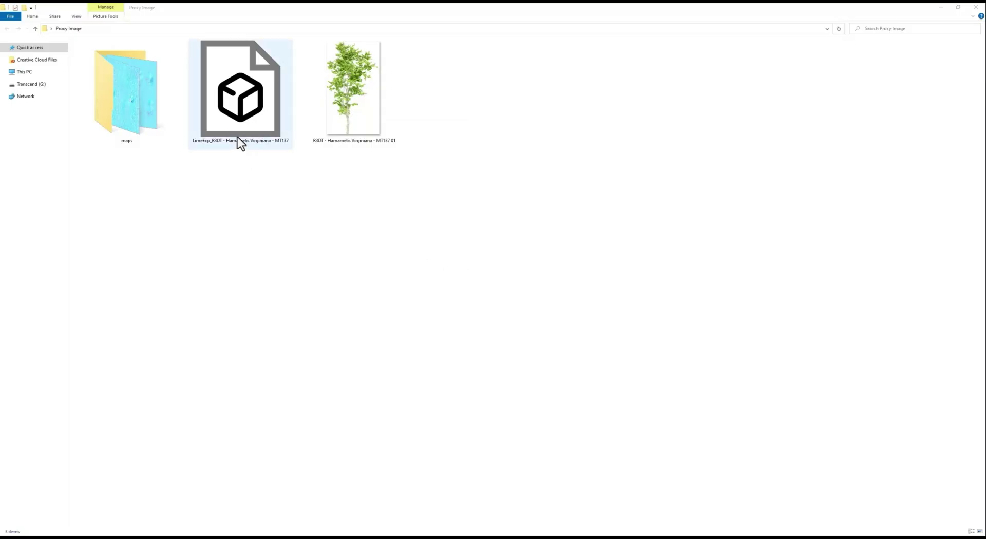
Step: Review the exported maps textures, then pick the LimeExp_R3DT tree file in Transmutr
{"action": "left_click", "coordinate": [237, 136]}
{"action": "double_click", "coordinate": [132, 125]}
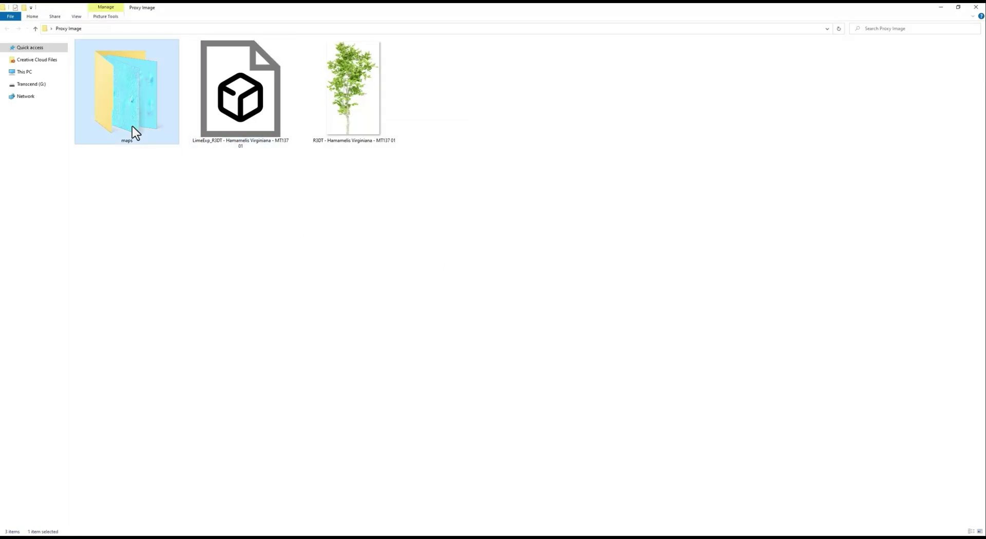
{"action": "scroll", "coordinate": [132, 125], "scroll_direction": "up", "scroll_amount": 5, "text": "ctrl"}
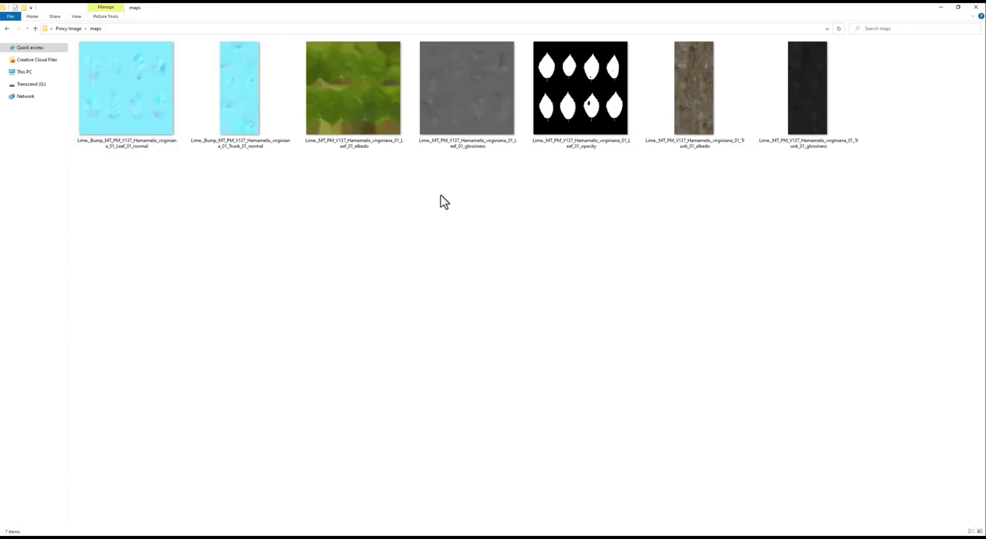
{"action": "left_click", "coordinate": [72, 29]}
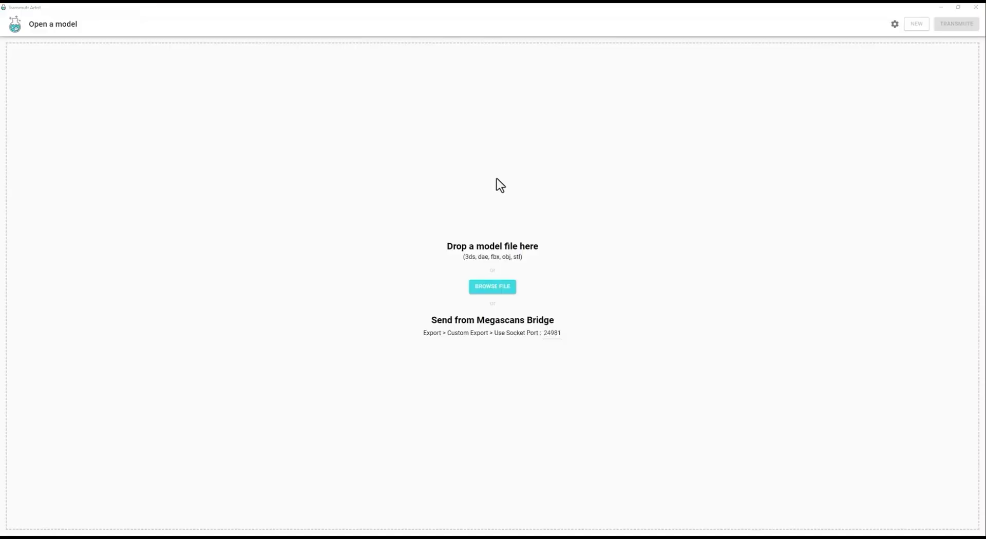
{"action": "left_click", "coordinate": [494, 296]}
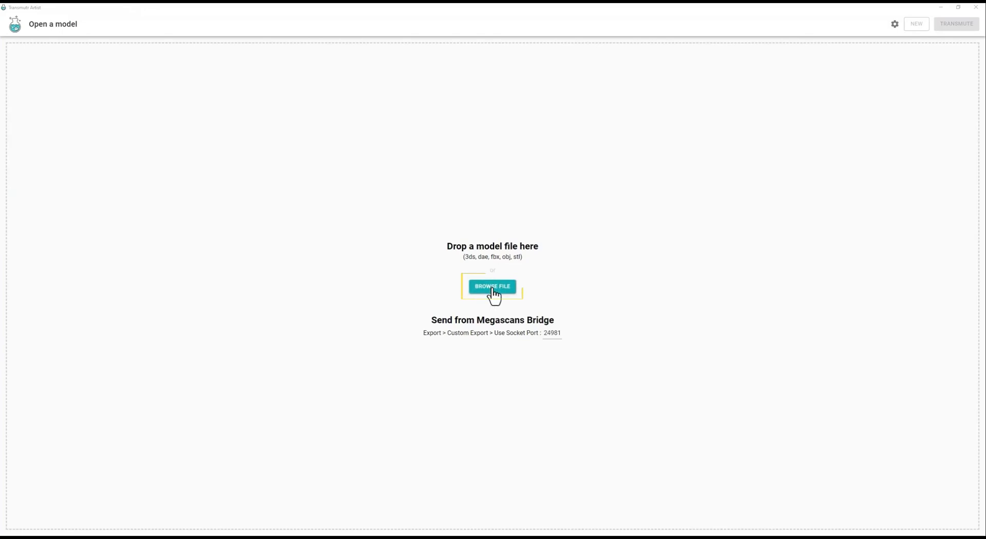
{"action": "left_click", "coordinate": [140, 101]}
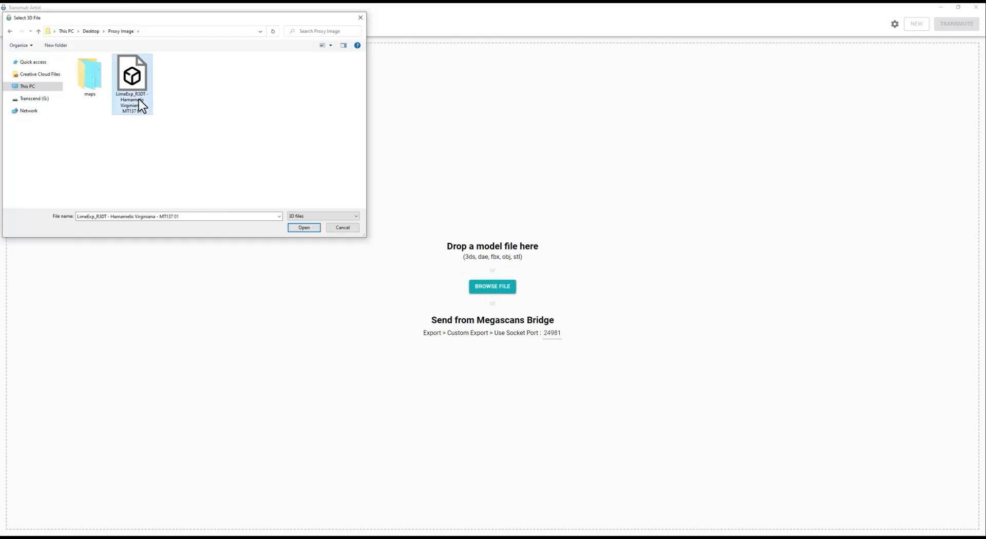
Step: Load the LimeExp tree with mm units and +Y up, frame it, and view its materials
{"action": "left_click", "coordinate": [304, 228]}
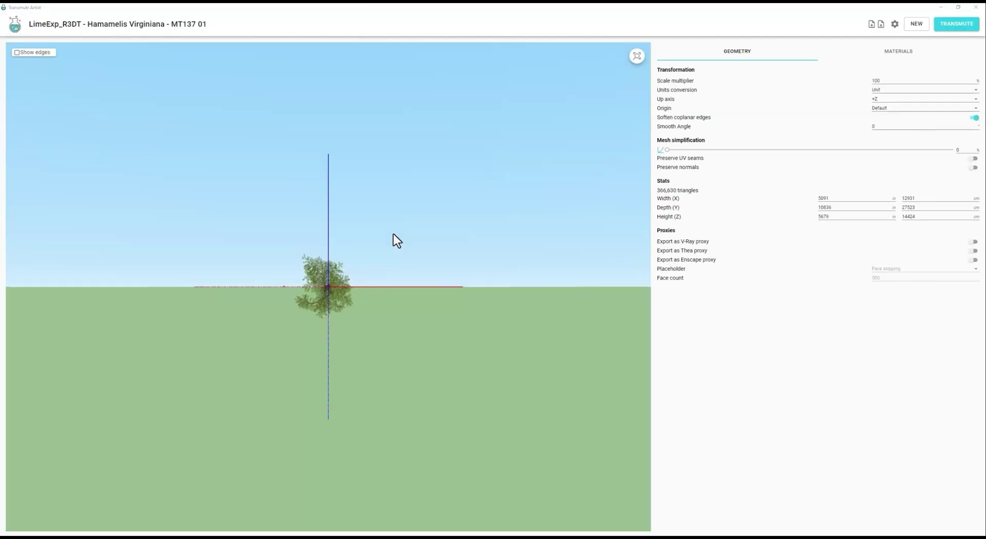
{"action": "left_click", "coordinate": [888, 93]}
{"action": "left_click", "coordinate": [884, 116]}
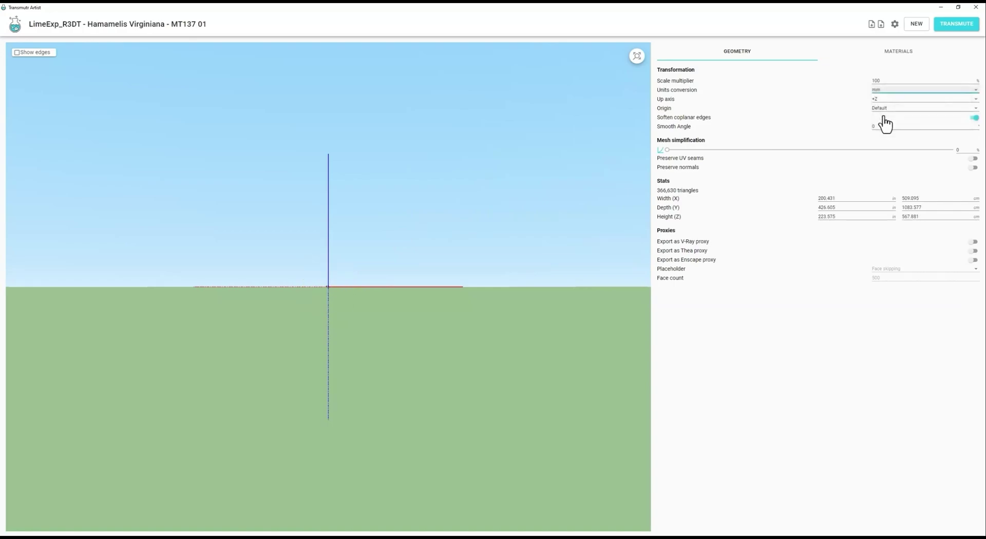
{"action": "left_click", "coordinate": [885, 100]}
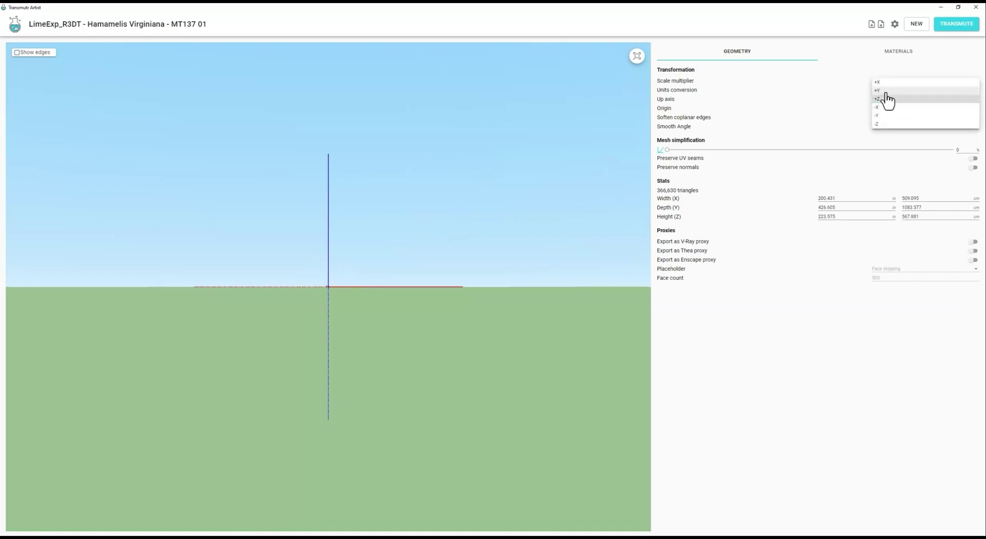
{"action": "left_click", "coordinate": [887, 92]}
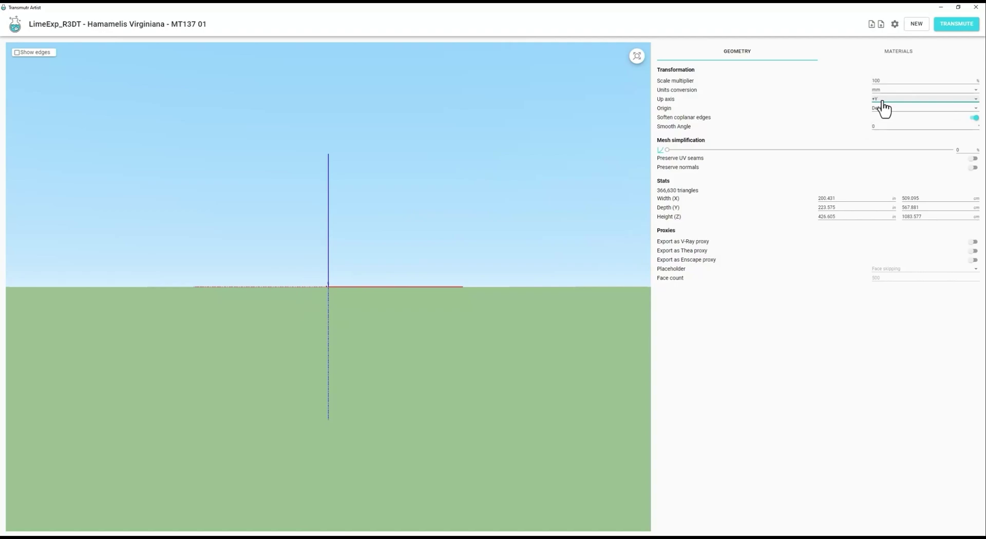
{"action": "left_click", "coordinate": [637, 56]}
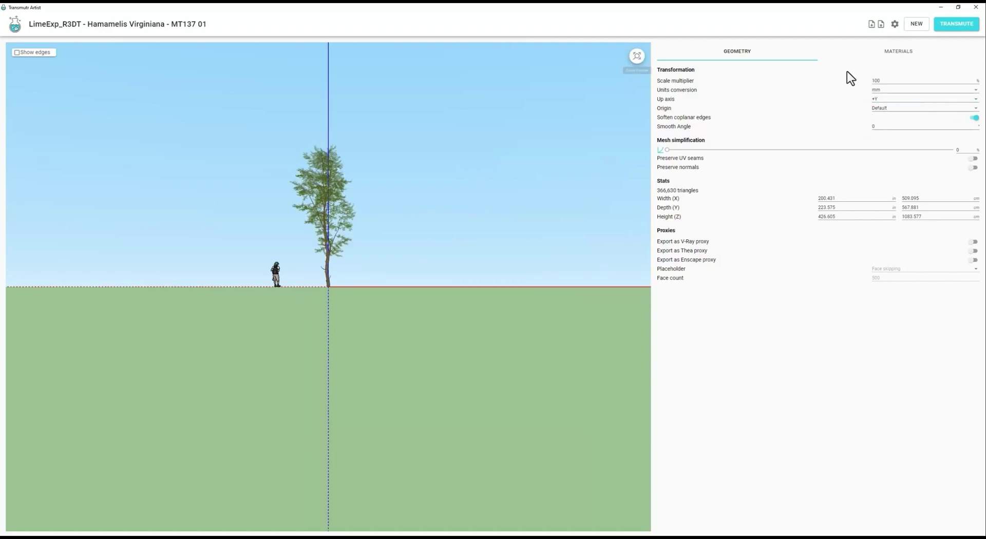
{"action": "left_click", "coordinate": [897, 57]}
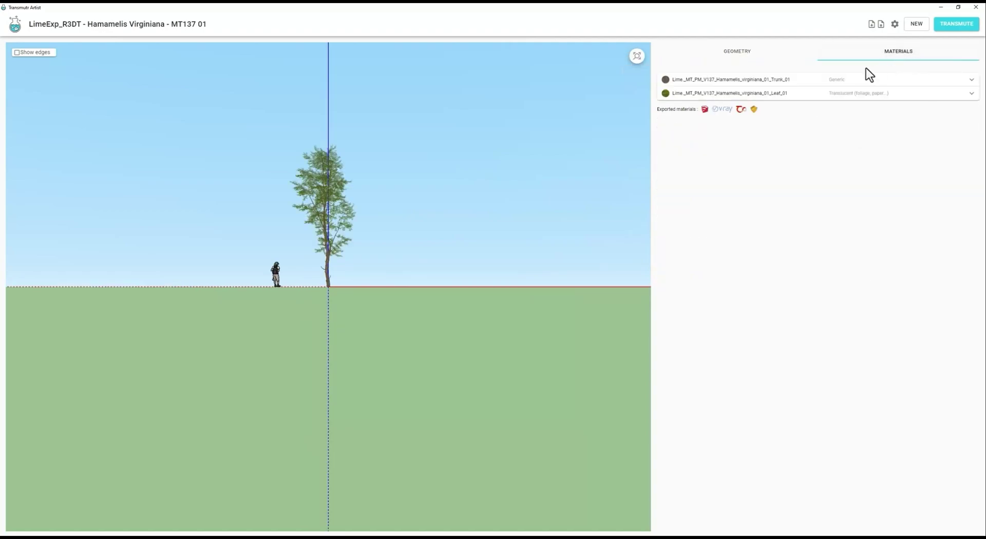
Step: Check the Trunk_01 and Leaf_01 material maps, then return to the geometry settings
{"action": "left_click", "coordinate": [841, 80]}
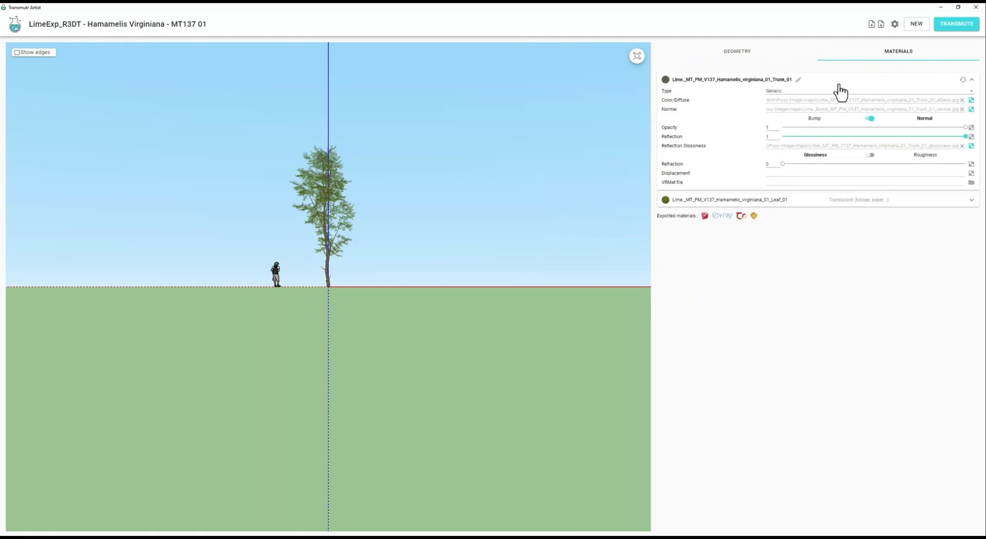
{"action": "left_click", "coordinate": [816, 202]}
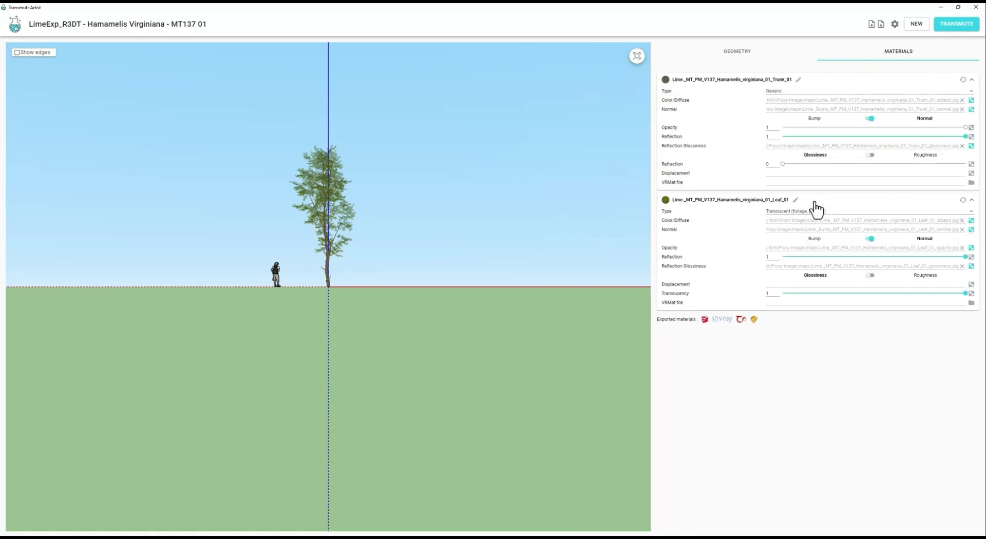
{"action": "left_click", "coordinate": [739, 61]}
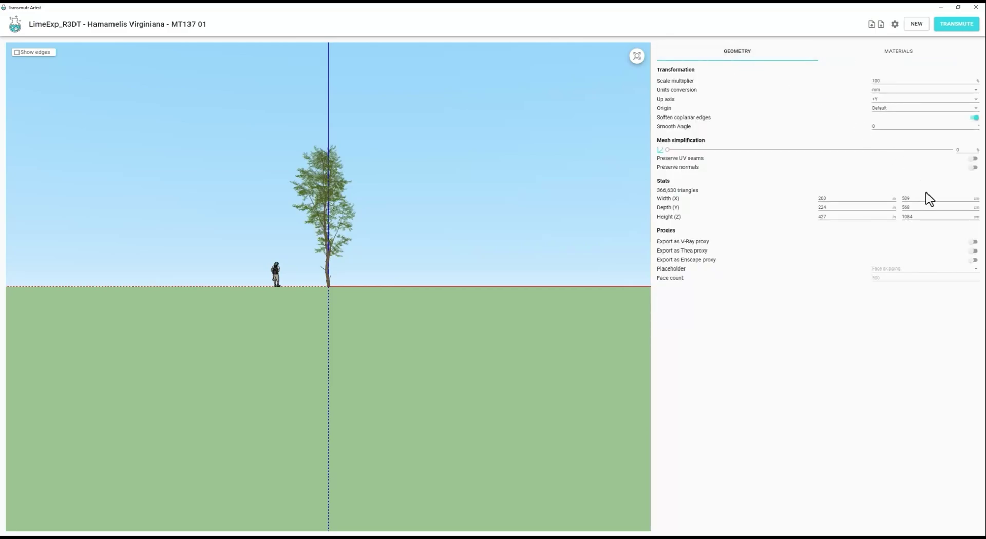
Step: Enable V-Ray proxy export with a Billboard (cross) placeholder and start choosing its image
{"action": "left_click", "coordinate": [975, 243]}
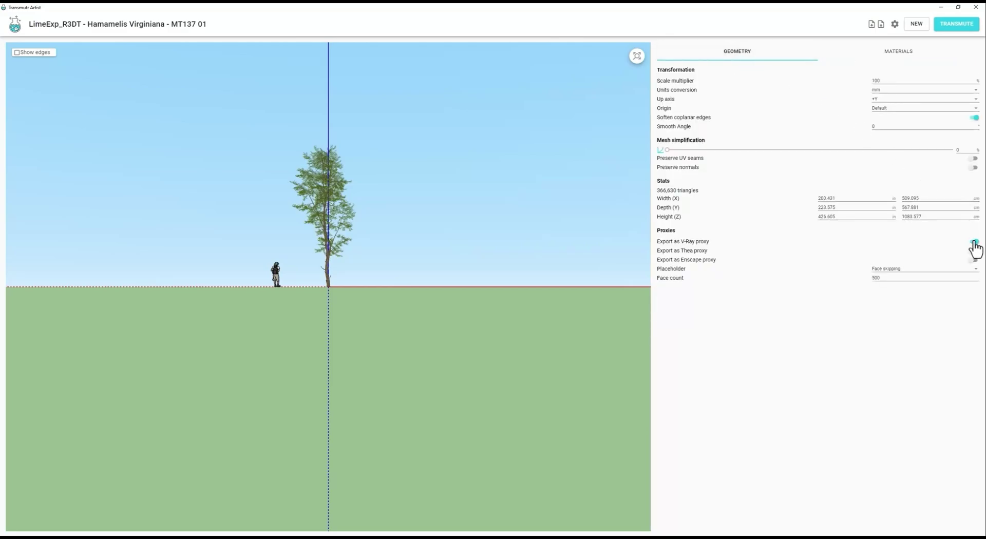
{"action": "left_click", "coordinate": [925, 271]}
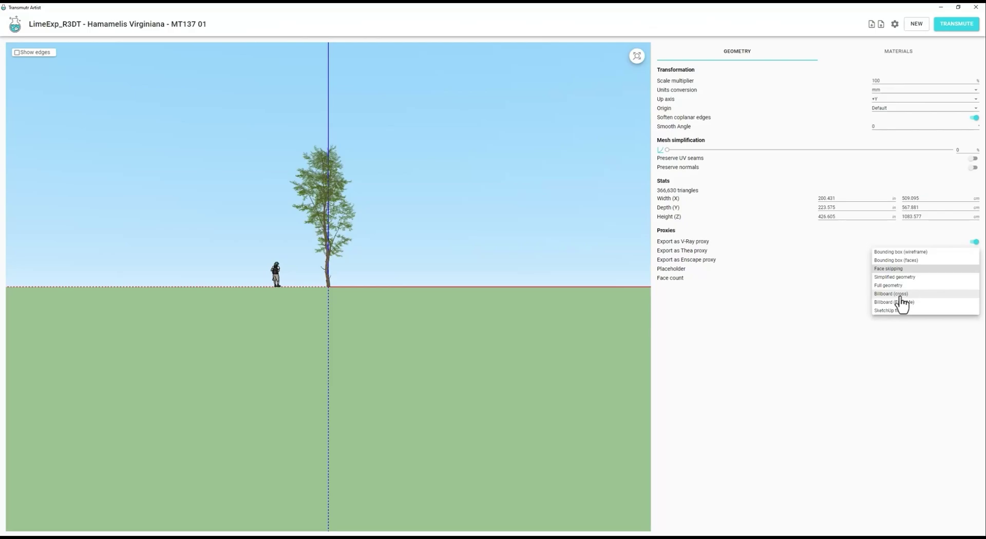
{"action": "left_click", "coordinate": [919, 295]}
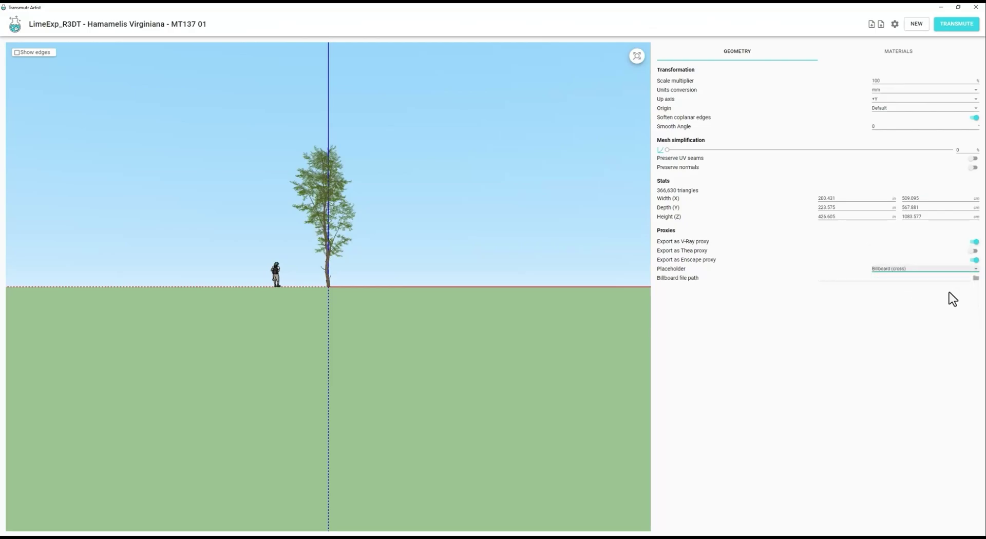
{"action": "left_click", "coordinate": [976, 279]}
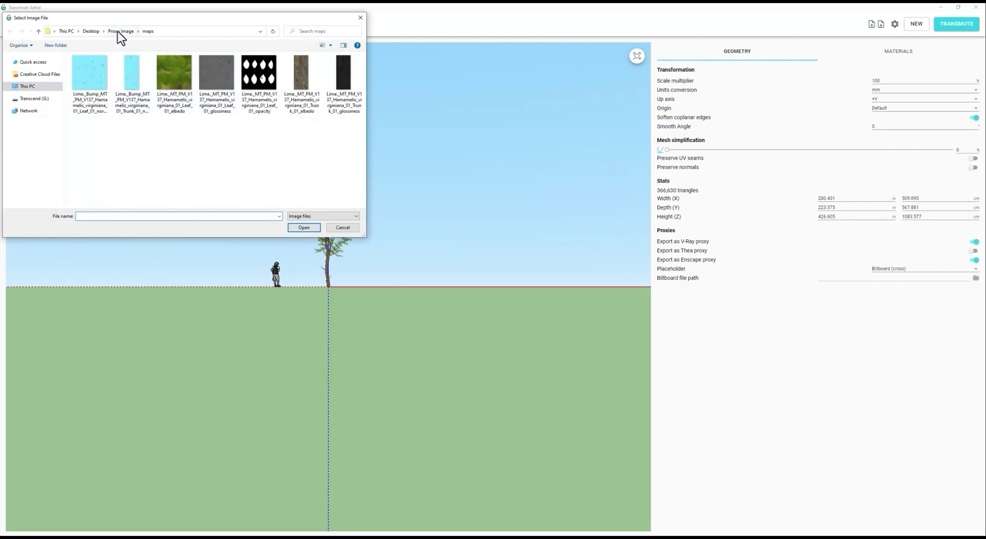
Step: Use the R3DT - Hamamelis Virginiana - MT137 01 image as billboard and transmute to SketchUp in Proxy Image
{"action": "left_click", "coordinate": [119, 31]}
{"action": "left_click", "coordinate": [181, 87]}
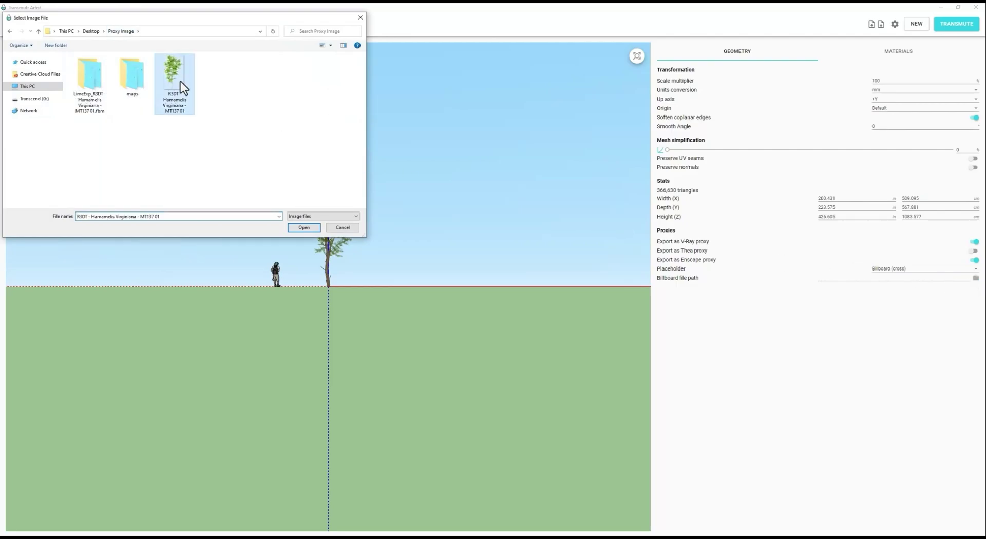
{"action": "left_click", "coordinate": [304, 227]}
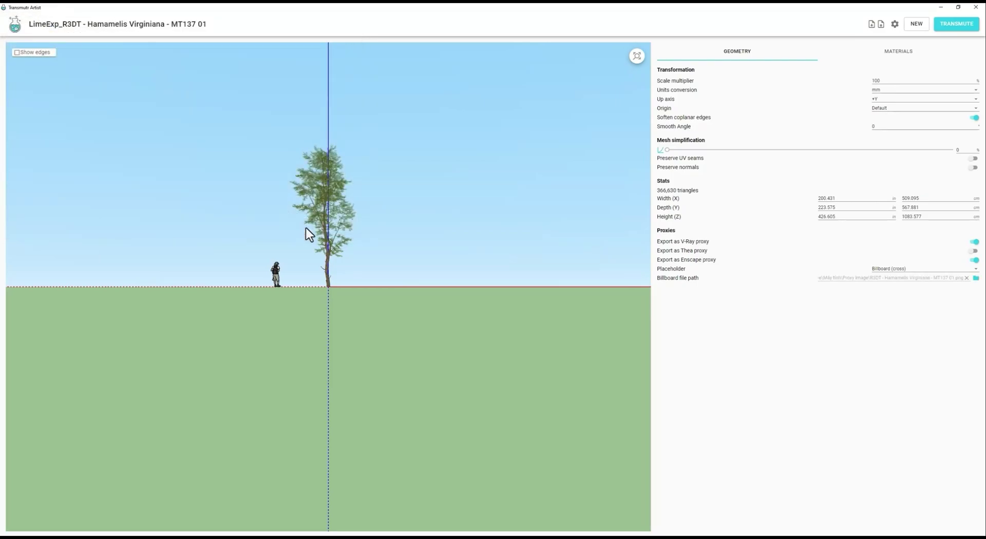
{"action": "left_click", "coordinate": [947, 31]}
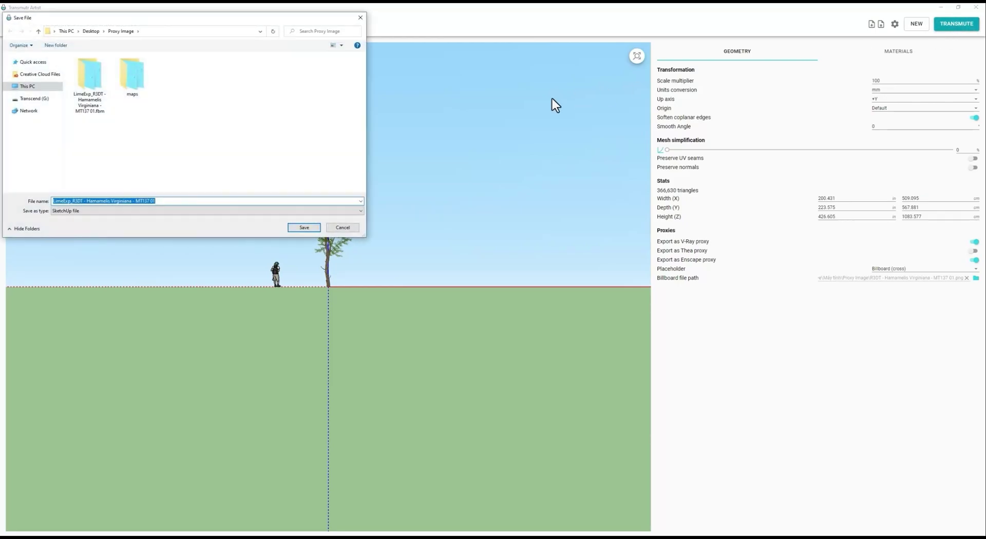
{"action": "left_click", "coordinate": [303, 228]}
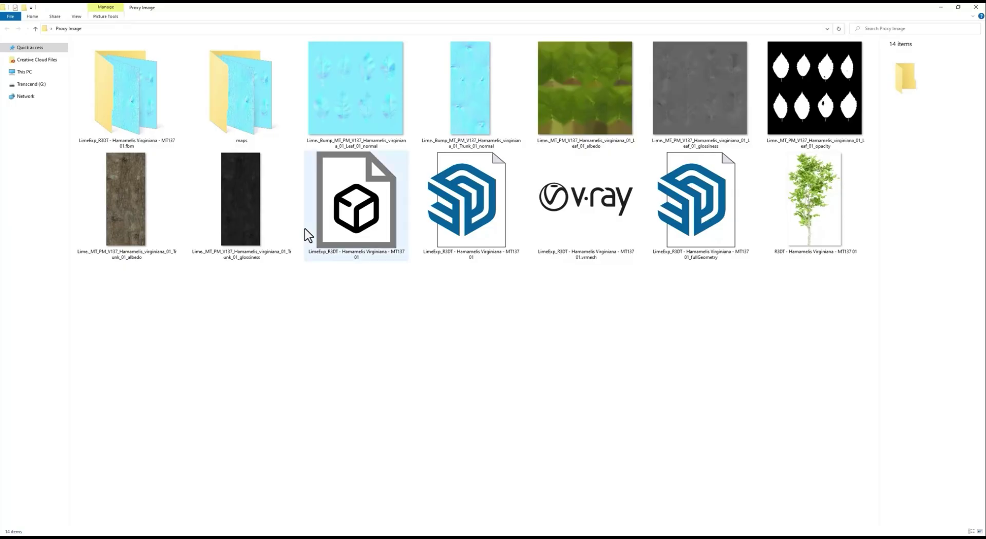
Step: Check the output file sizes (proxy 24.1 MB, fullGeometry 155 MB) and snap Explorer beside SketchUp
{"action": "left_click_drag", "start_coordinate": [454, 299], "coordinate": [698, 239]}
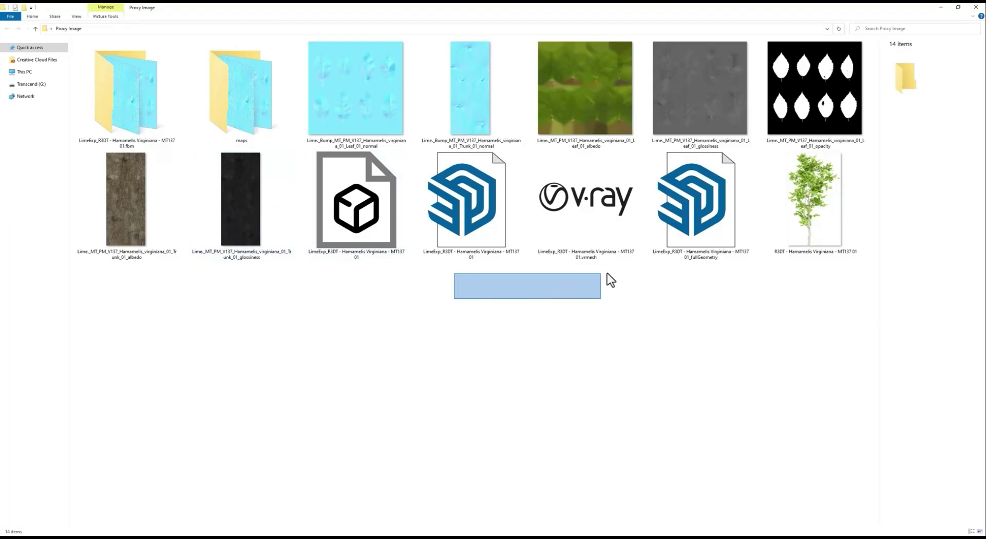
{"action": "left_click", "coordinate": [668, 298]}
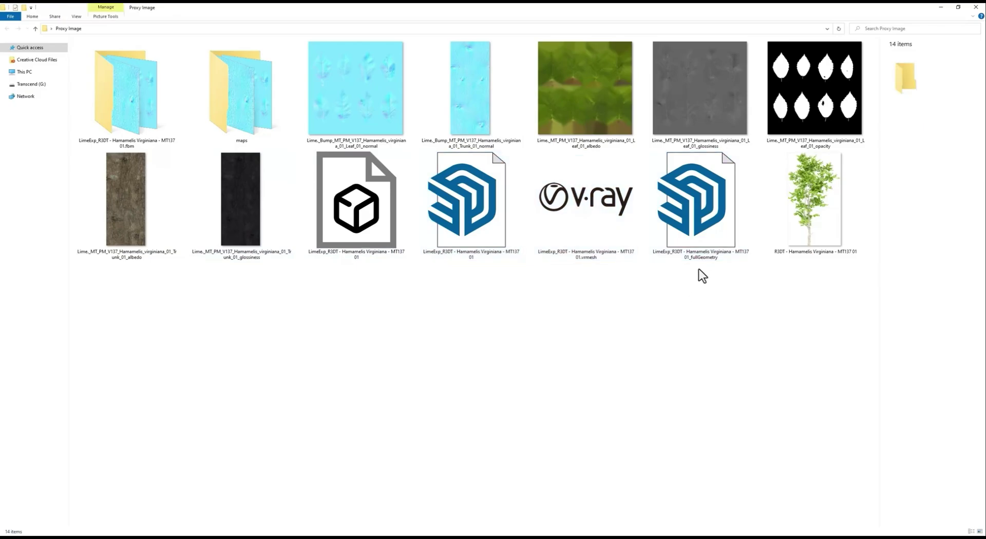
{"action": "left_click", "coordinate": [711, 259]}
{"action": "left_click", "coordinate": [709, 257]}
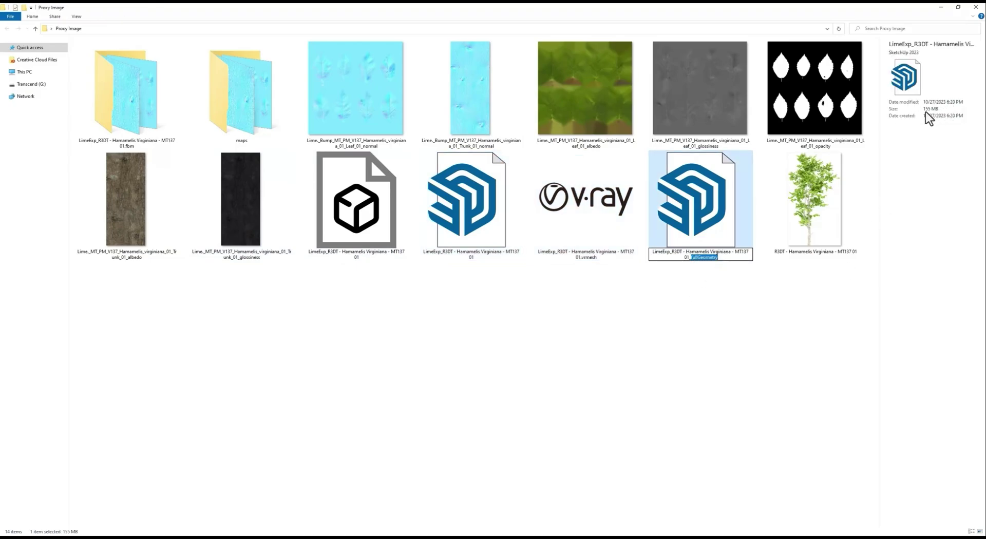
{"action": "left_click", "coordinate": [578, 288]}
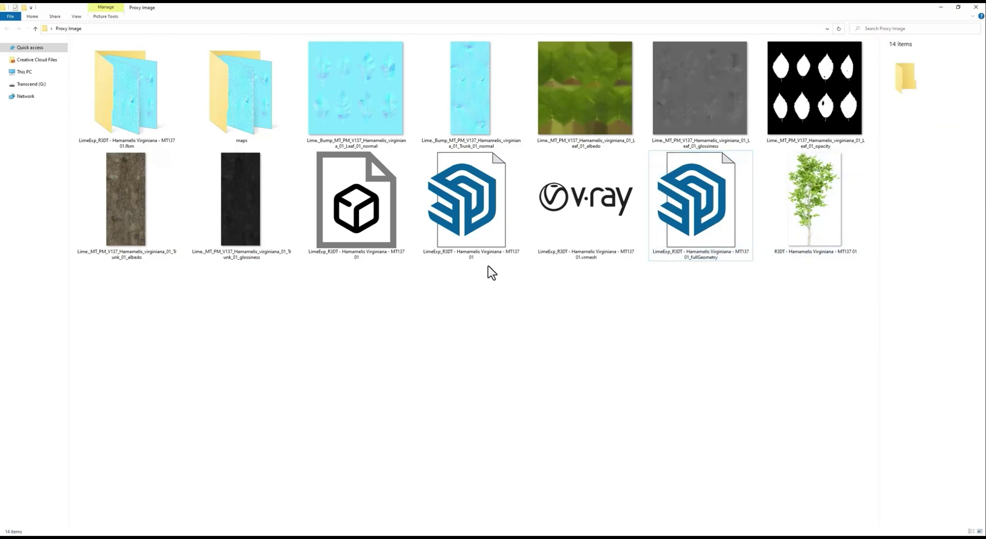
{"action": "left_click", "coordinate": [482, 248]}
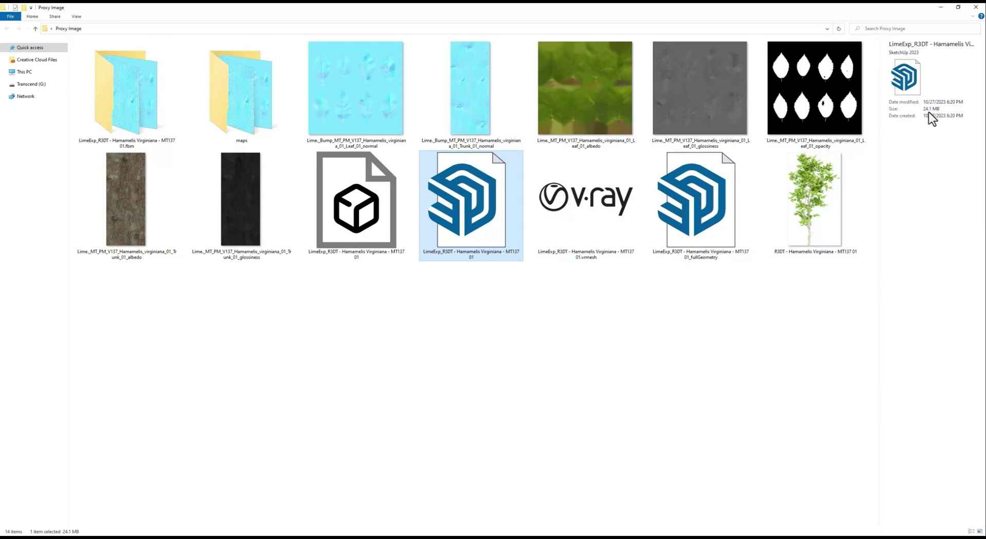
{"action": "left_click", "coordinate": [553, 340]}
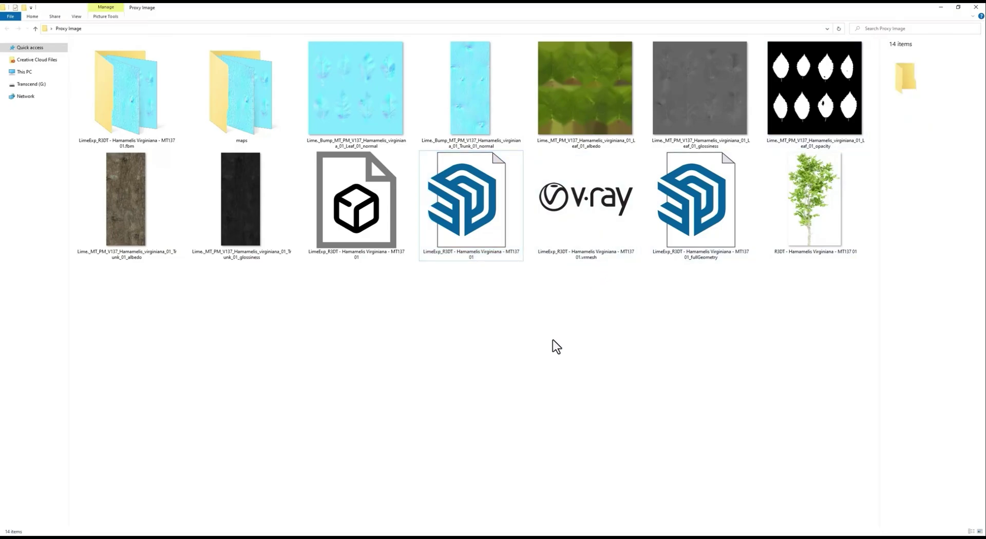
{"action": "key", "text": "super+Right"}
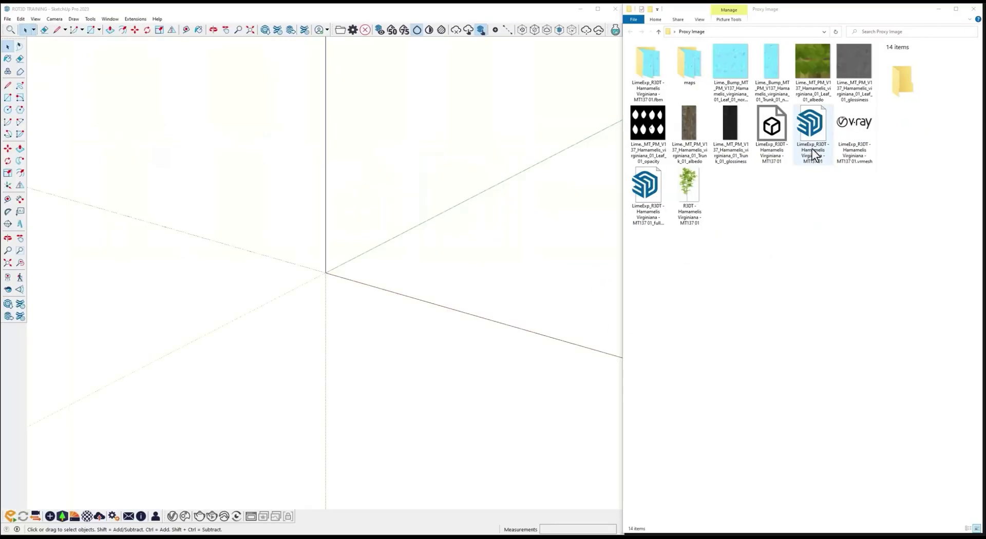
Step: Drag the Hamamelis Virginiana tree .skp into SketchUp, place it near the origin, and zoom to fit
{"action": "left_click", "coordinate": [812, 149]}
{"action": "left_click_drag", "start_coordinate": [812, 149], "coordinate": [401, 245]}
{"action": "left_click", "coordinate": [401, 245]}
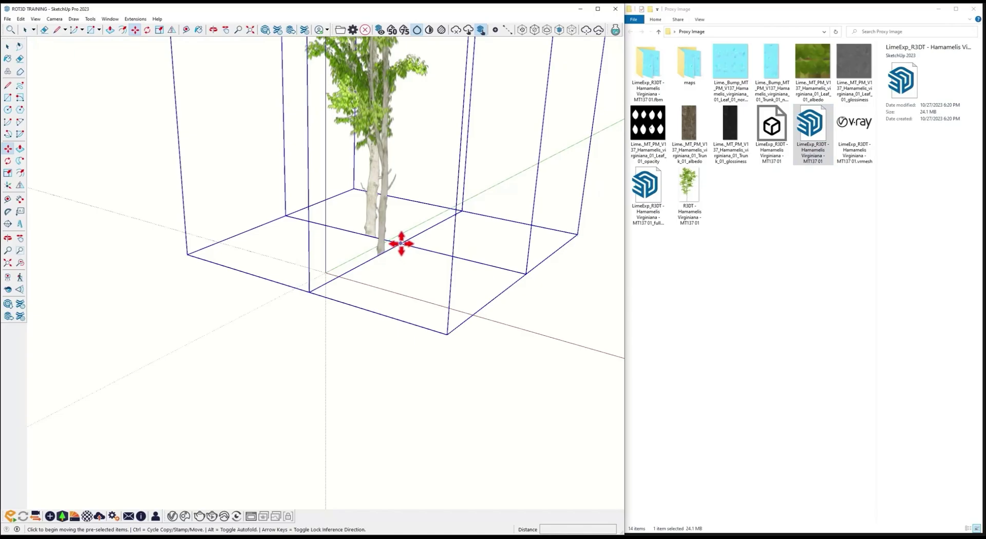
{"action": "left_click", "coordinate": [333, 275]}
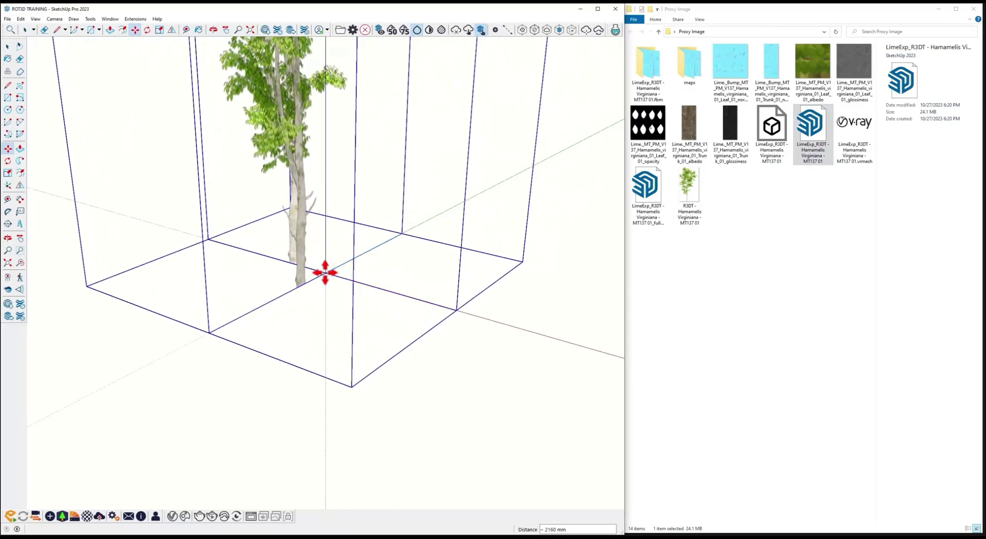
{"action": "key", "text": "space"}
{"action": "key", "text": "shift+z"}
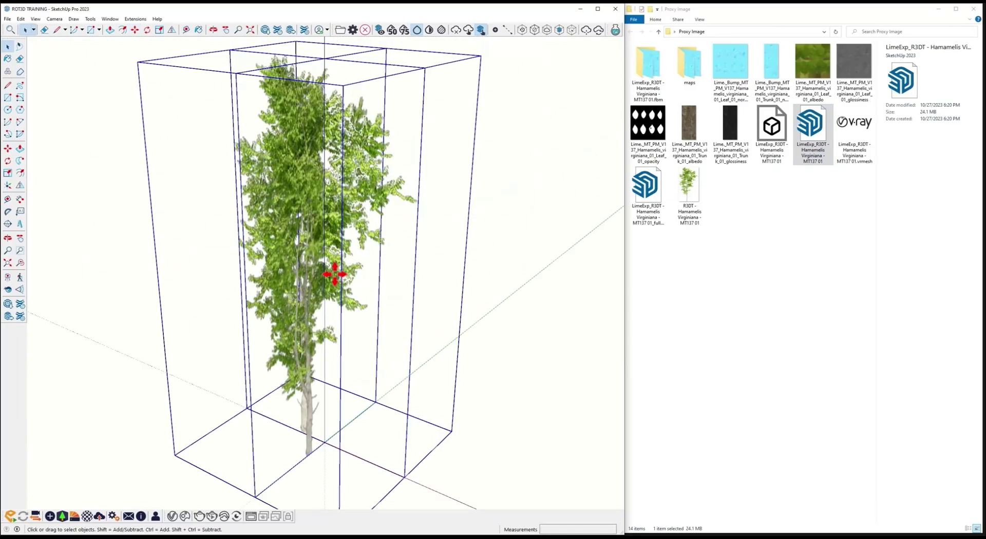
{"action": "scroll", "coordinate": [335, 275], "scroll_direction": "down", "scroll_amount": 3}
{"action": "scroll", "coordinate": [401, 283], "scroll_direction": "down", "scroll_amount": 2}
{"action": "left_click", "coordinate": [431, 285]}
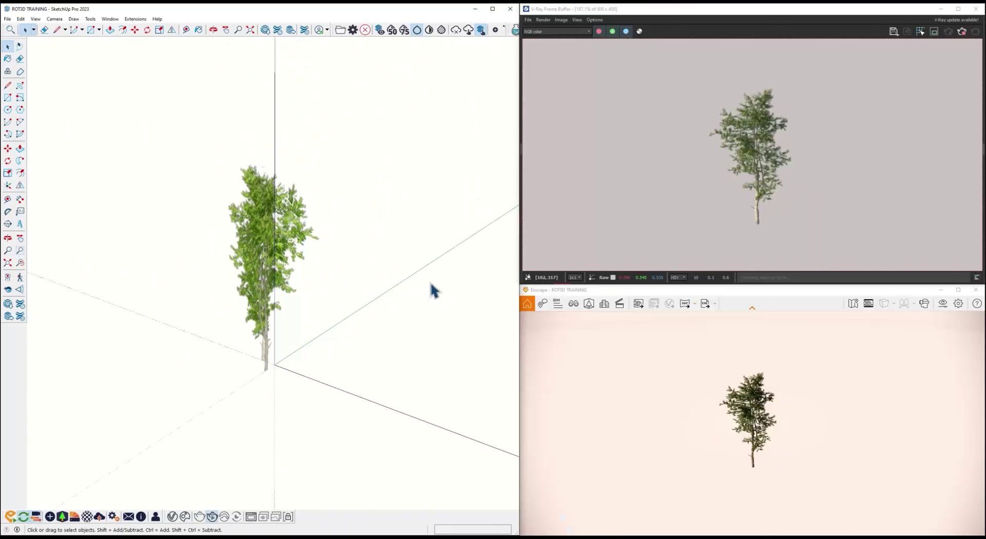
Step: Orbit and zoom around the proxy tree while the V-Ray and Enscape views update
{"action": "mouse_move", "coordinate": [278, 296]}
{"action": "middle_mouse_down"}
{"action": "mouse_move", "coordinate": [316, 261]}
{"action": "mouse_move", "coordinate": [315, 216]}
{"action": "mouse_move", "coordinate": [272, 286]}
{"action": "middle_mouse_up"}
{"action": "scroll", "coordinate": [260, 237], "scroll_direction": "up", "scroll_amount": 3}
{"action": "scroll", "coordinate": [262, 237], "scroll_direction": "up", "scroll_amount": 2}
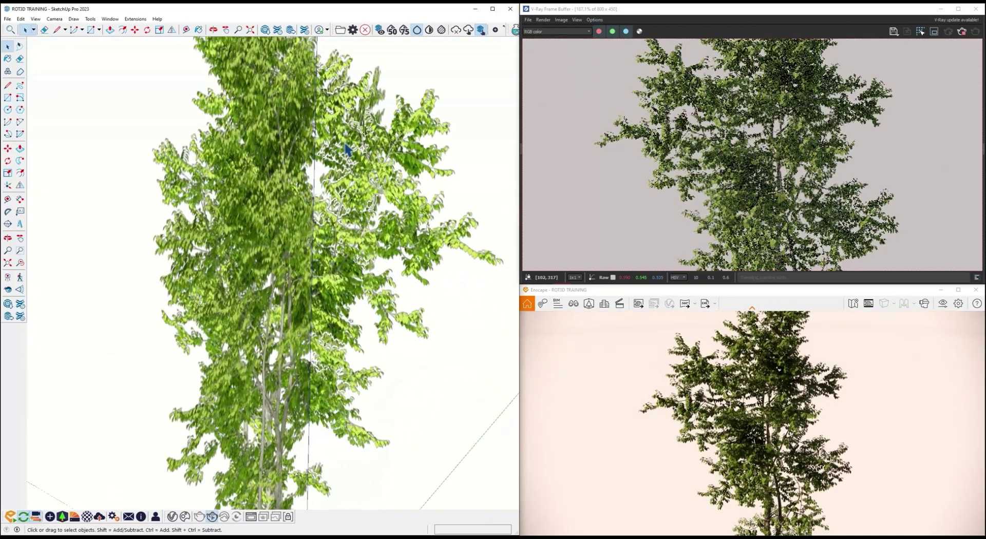
{"action": "scroll", "coordinate": [230, 207], "scroll_direction": "up", "scroll_amount": 3}
{"action": "scroll", "coordinate": [229, 206], "scroll_direction": "down", "scroll_amount": 5}
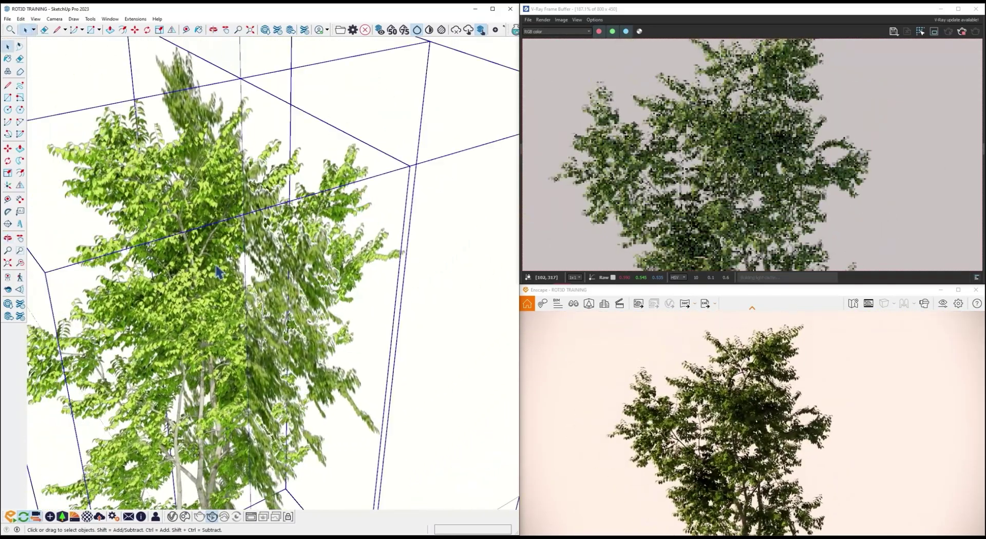
{"action": "mouse_move", "coordinate": [352, 286]}
{"action": "middle_mouse_down"}
{"action": "mouse_move", "coordinate": [249, 273]}
{"action": "mouse_move", "coordinate": [328, 285]}
{"action": "middle_mouse_up"}
{"action": "scroll", "coordinate": [329, 284], "scroll_direction": "up", "scroll_amount": 5}
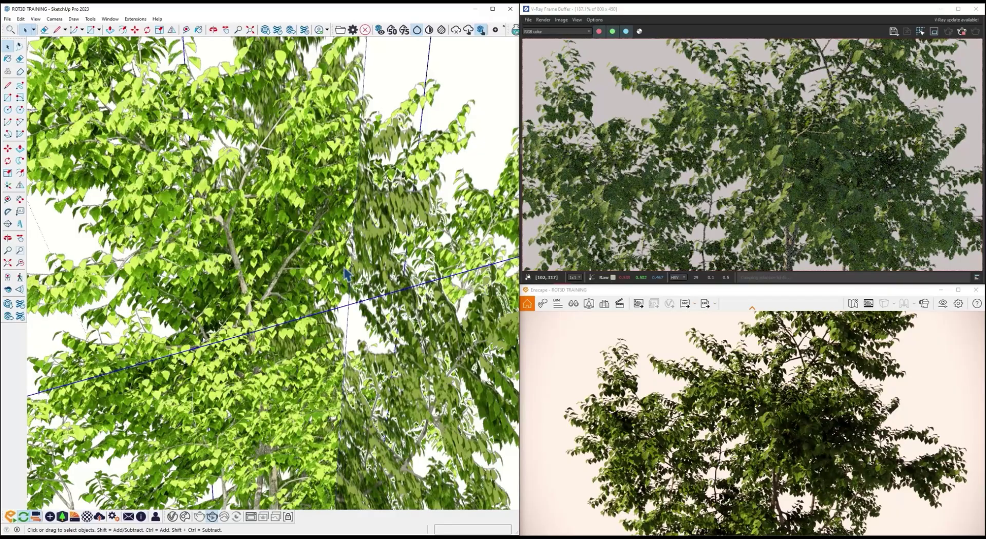
{"action": "scroll", "coordinate": [347, 275], "scroll_direction": "down", "scroll_amount": 4}
{"action": "mouse_move", "coordinate": [347, 275]}
{"action": "middle_mouse_down"}
{"action": "mouse_move", "coordinate": [264, 396]}
{"action": "mouse_move", "coordinate": [339, 317]}
{"action": "middle_mouse_up"}
{"action": "scroll", "coordinate": [339, 317], "scroll_direction": "down", "scroll_amount": 4}
{"action": "scroll", "coordinate": [326, 286], "scroll_direction": "up", "scroll_amount": 2}
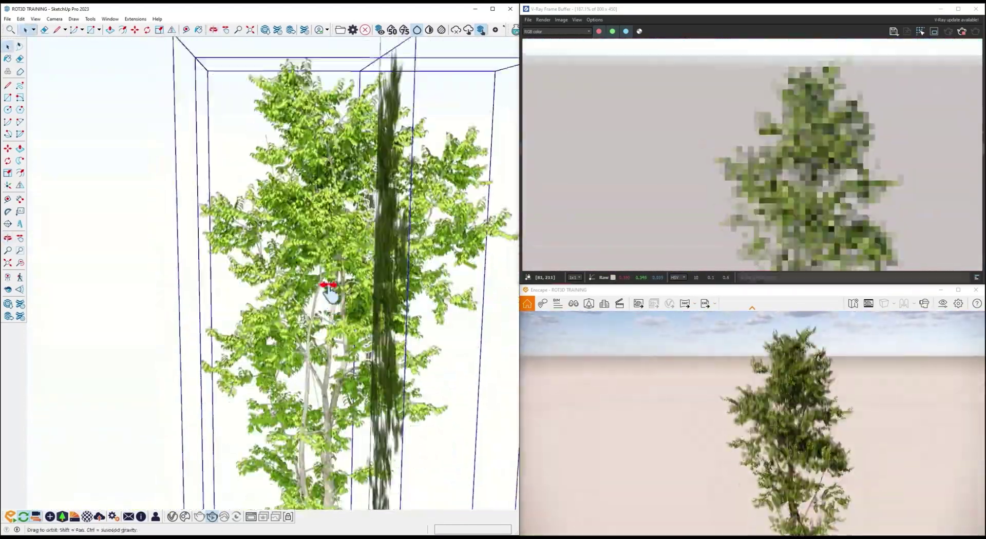
{"action": "scroll", "coordinate": [317, 388], "scroll_direction": "up", "scroll_amount": 1}
{"action": "scroll", "coordinate": [317, 388], "scroll_direction": "up", "scroll_amount": 2}
{"action": "scroll", "coordinate": [321, 259], "scroll_direction": "up", "scroll_amount": 3}
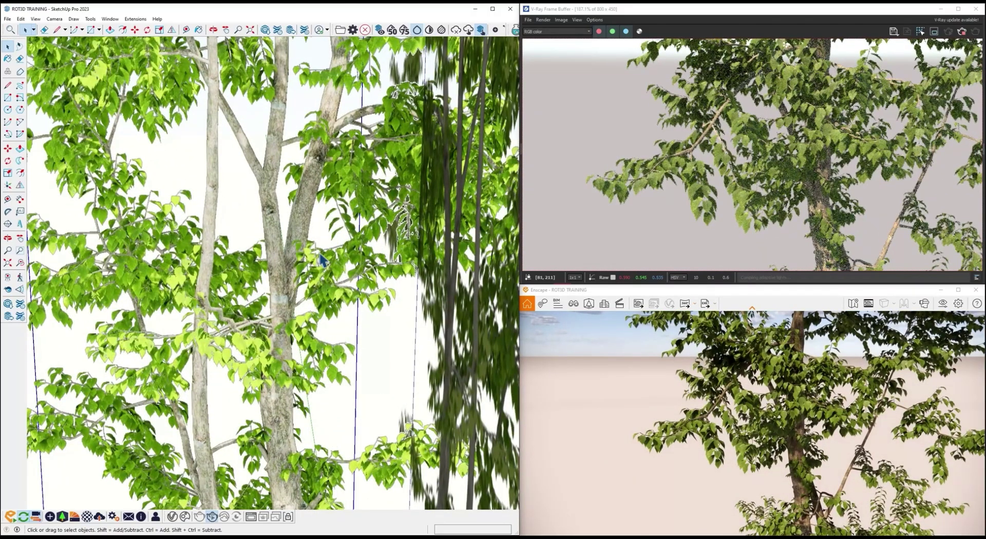
{"action": "scroll", "coordinate": [319, 258], "scroll_direction": "down", "scroll_amount": 1}
{"action": "scroll", "coordinate": [320, 258], "scroll_direction": "down", "scroll_amount": 4}
{"action": "mouse_move", "coordinate": [320, 277]}
{"action": "middle_mouse_down"}
{"action": "mouse_move", "coordinate": [324, 303]}
{"action": "mouse_move", "coordinate": [233, 438]}
{"action": "mouse_move", "coordinate": [454, 341]}
{"action": "mouse_move", "coordinate": [425, 337]}
{"action": "middle_mouse_up"}
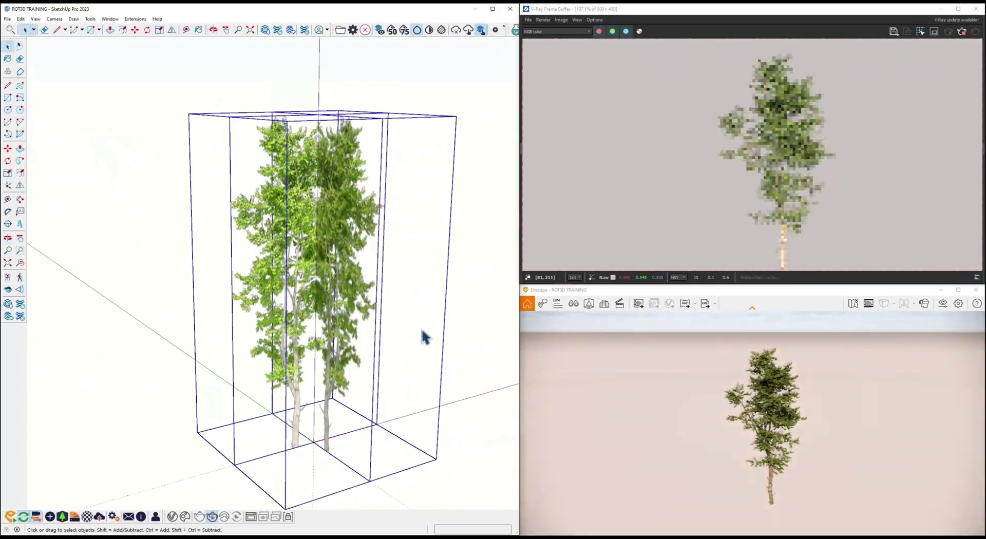
{"action": "scroll", "coordinate": [316, 333], "scroll_direction": "up", "scroll_amount": 2}
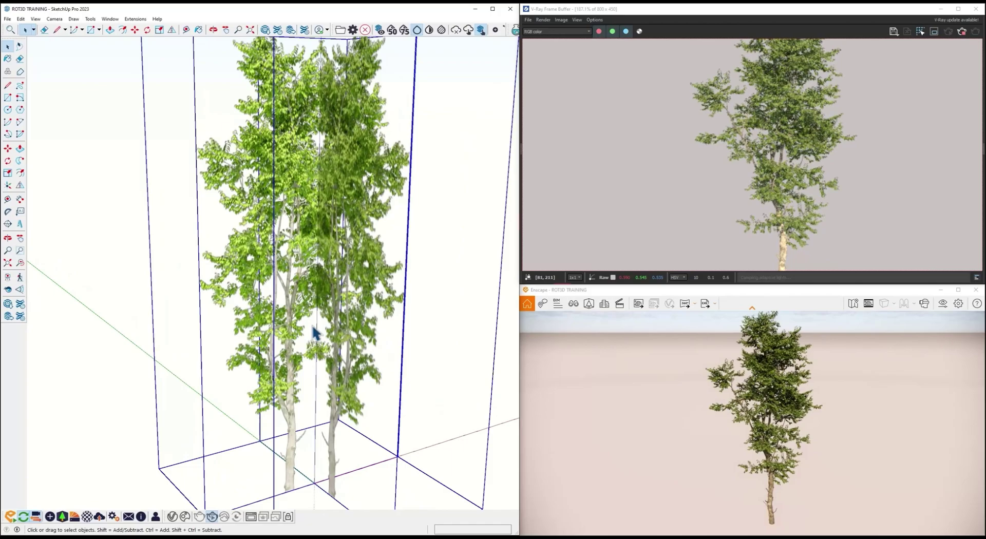
{"action": "scroll", "coordinate": [344, 260], "scroll_direction": "down", "scroll_amount": 5}
Step: Draw a ground rectangle under the tree and zoom in to compare the V-Ray and Enscape shadows
{"action": "key", "text": "r"}
{"action": "left_click", "coordinate": [360, 203]}
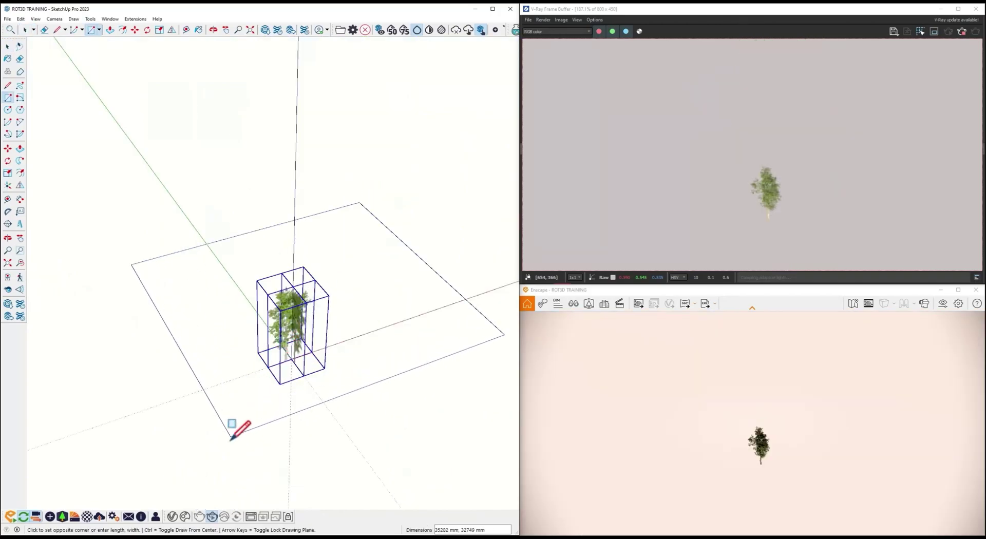
{"action": "left_click", "coordinate": [196, 489]}
{"action": "scroll", "coordinate": [335, 355], "scroll_direction": "up", "scroll_amount": 2}
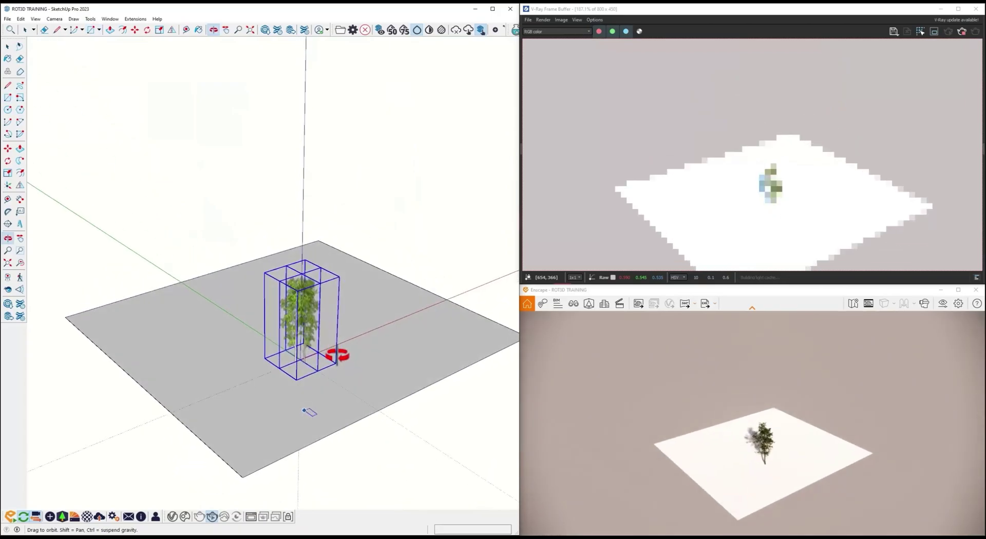
{"action": "key", "text": "space"}
{"action": "scroll", "coordinate": [300, 345], "scroll_direction": "up", "scroll_amount": 2}
{"action": "scroll", "coordinate": [300, 346], "scroll_direction": "up", "scroll_amount": 2}
{"action": "scroll", "coordinate": [332, 270], "scroll_direction": "up", "scroll_amount": 2}
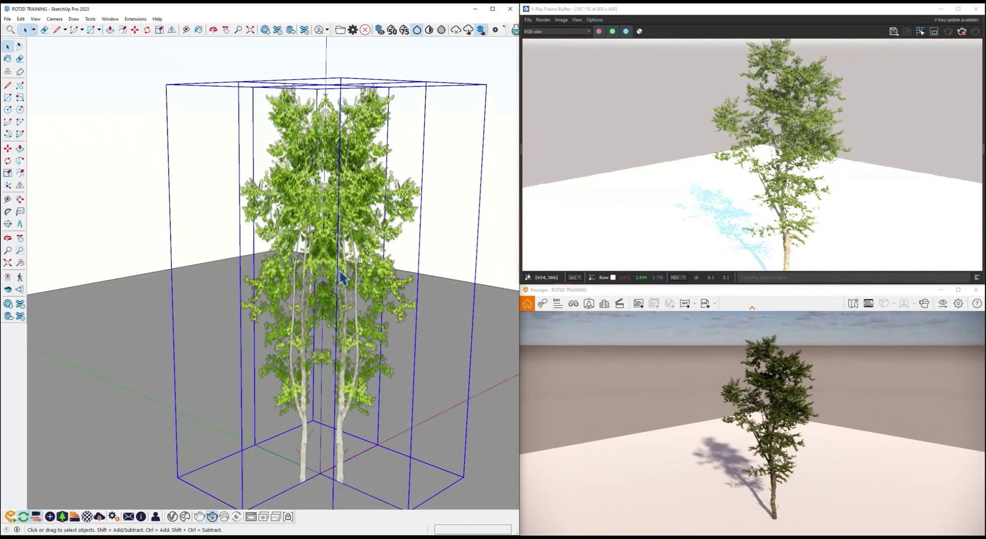
{"action": "scroll", "coordinate": [341, 278], "scroll_direction": "up", "scroll_amount": 1}
{"action": "scroll", "coordinate": [340, 280], "scroll_direction": "up", "scroll_amount": 2}
{"action": "scroll", "coordinate": [339, 281], "scroll_direction": "up", "scroll_amount": 2}
{"action": "scroll", "coordinate": [339, 284], "scroll_direction": "up", "scroll_amount": 1}
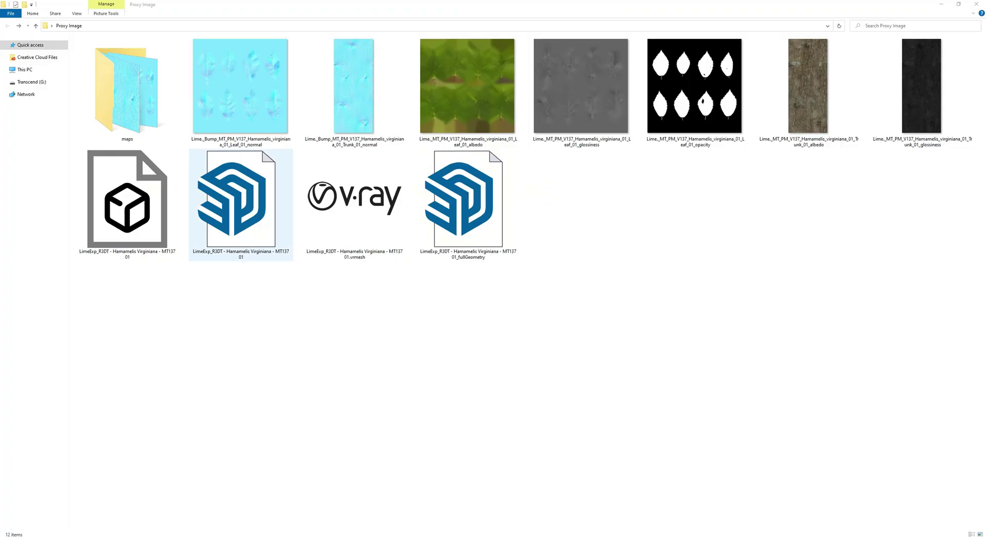
Step: Delete the maps folder and the LimeExp file, leaving 10 items in Proxy Image
{"action": "left_click", "coordinate": [127, 90]}
{"action": "left_click", "coordinate": [127, 203], "text": "ctrl"}
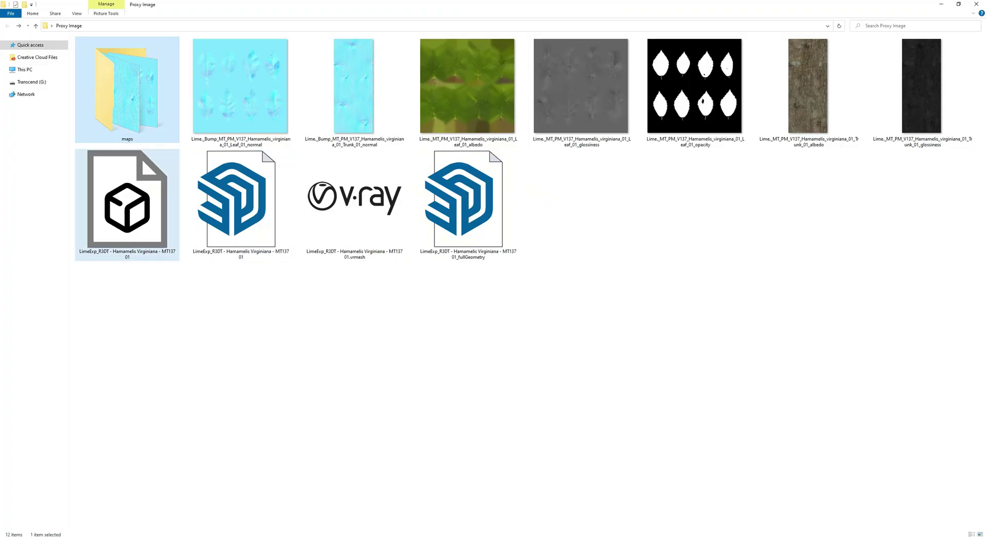
{"action": "right_click", "coordinate": [139, 219]}
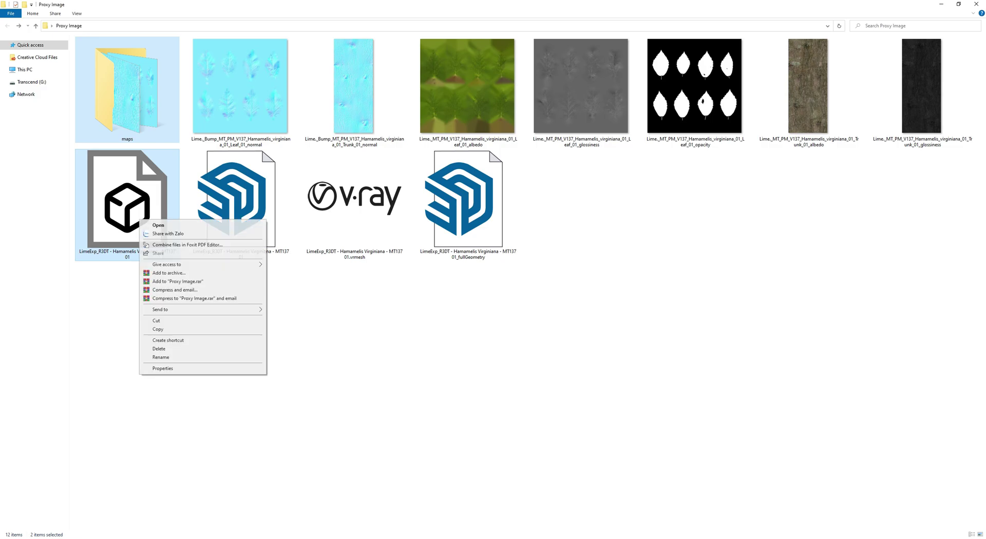
{"action": "left_click", "coordinate": [154, 310]}
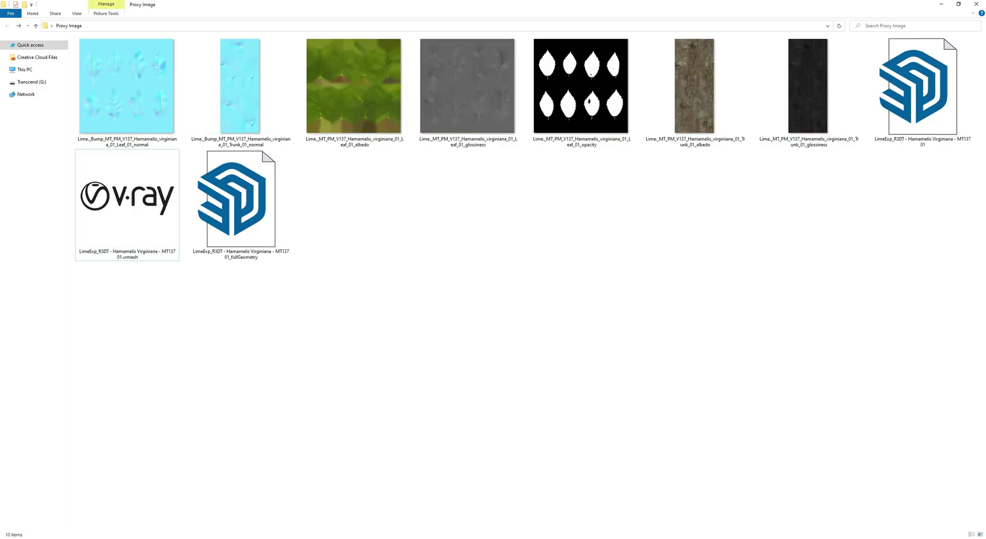
{"action": "left_click", "coordinate": [144, 109]}
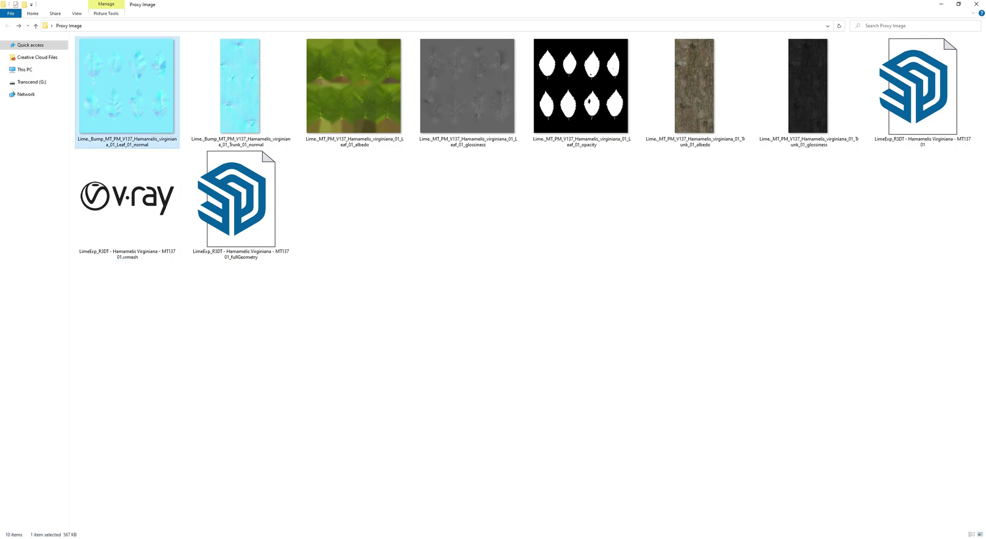
Step: Pack the ten remaining files into a 77.9 MB Proxy Image.rar archive with WinRAR
{"action": "left_click", "coordinate": [234, 206], "text": "shift"}
{"action": "right_click", "coordinate": [234, 206]}
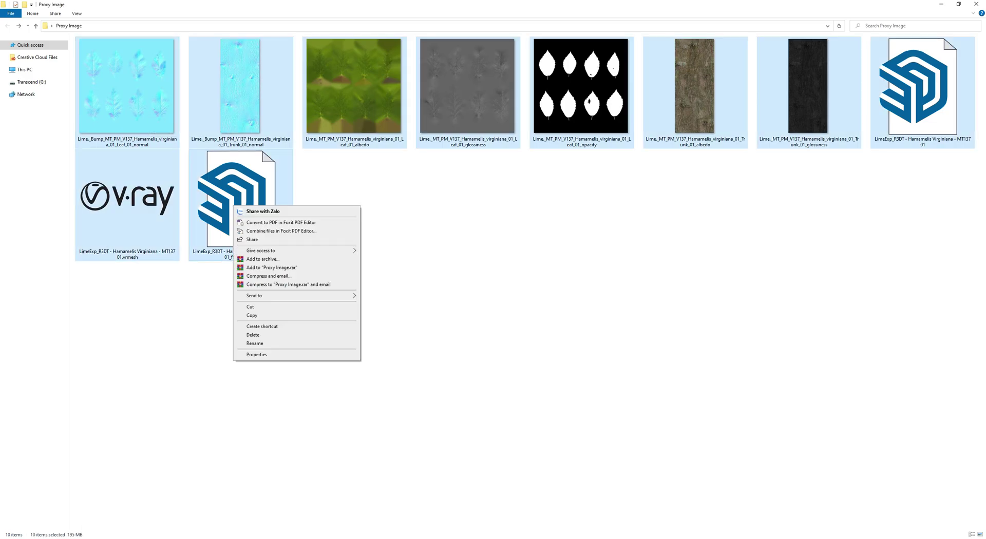
{"action": "left_click", "coordinate": [260, 259]}
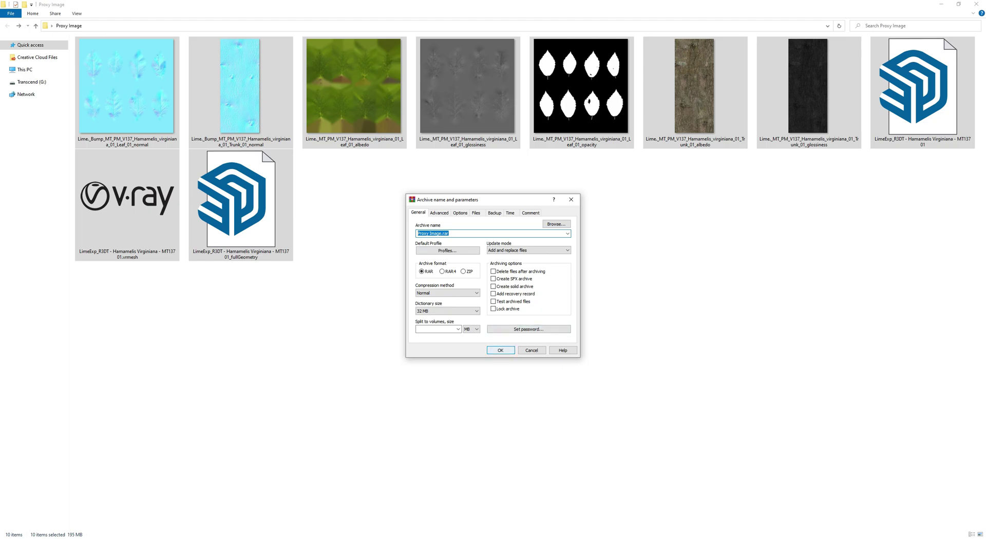
{"action": "left_click", "coordinate": [500, 350]}
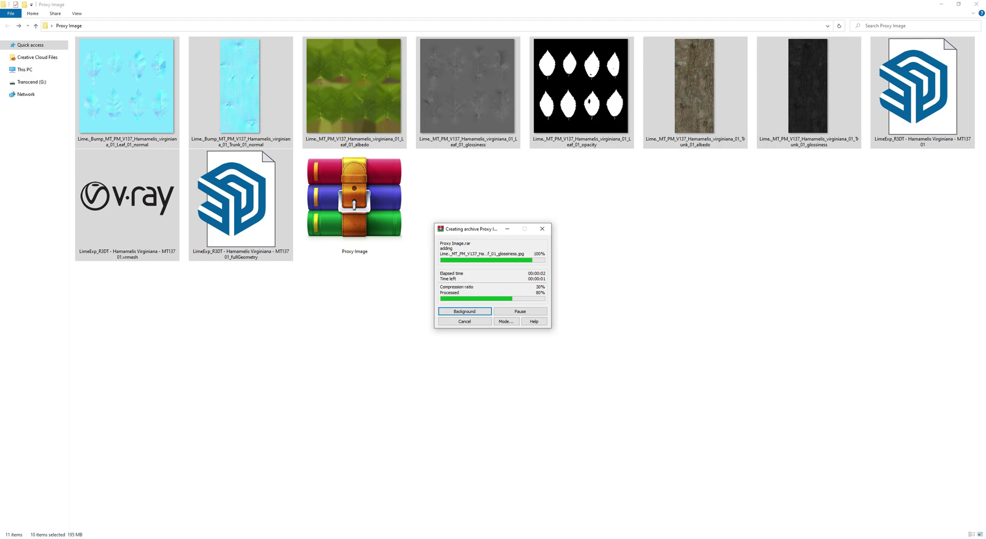
{"action": "left_click", "coordinate": [355, 201]}
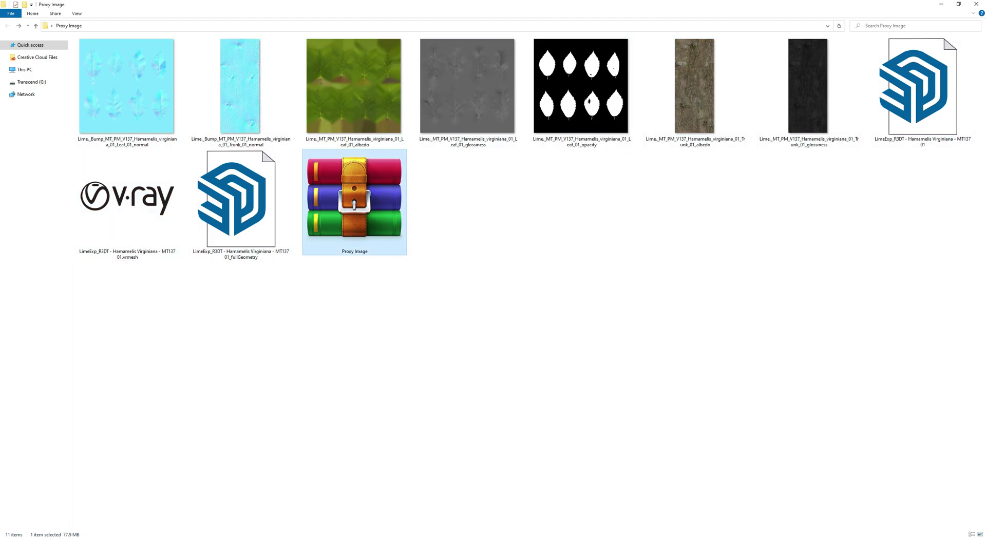